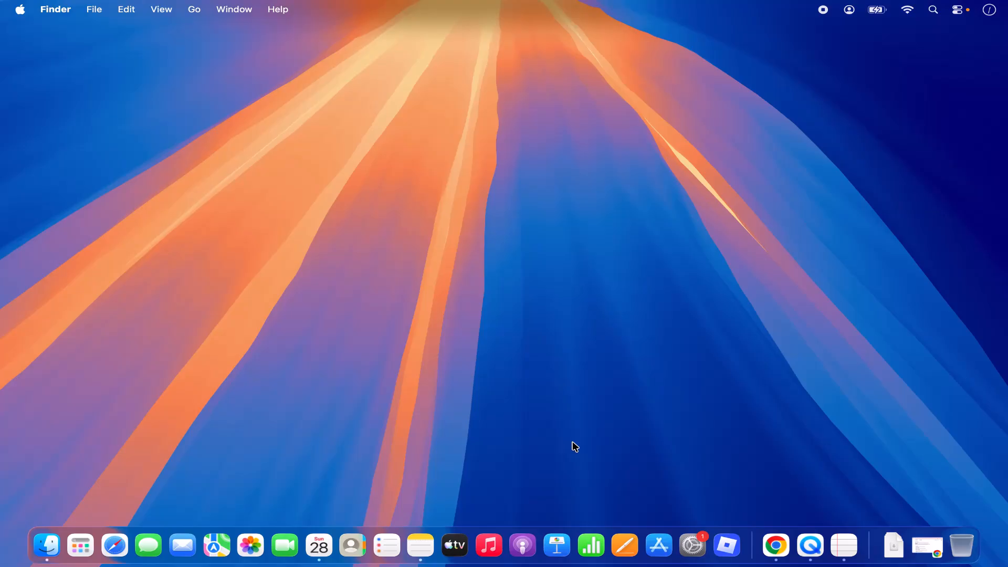
Bring Chrome, showing the Google results for 'postgresql', to the front
left_click(776, 545)
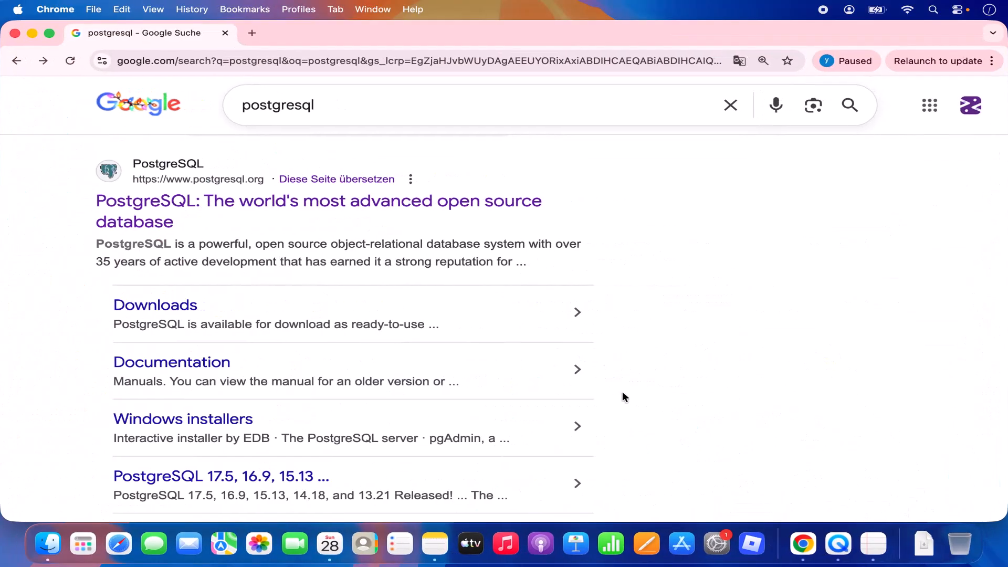
Follow the PostgreSQL result and its Download link to the macOS packages page
left_click(250, 198)
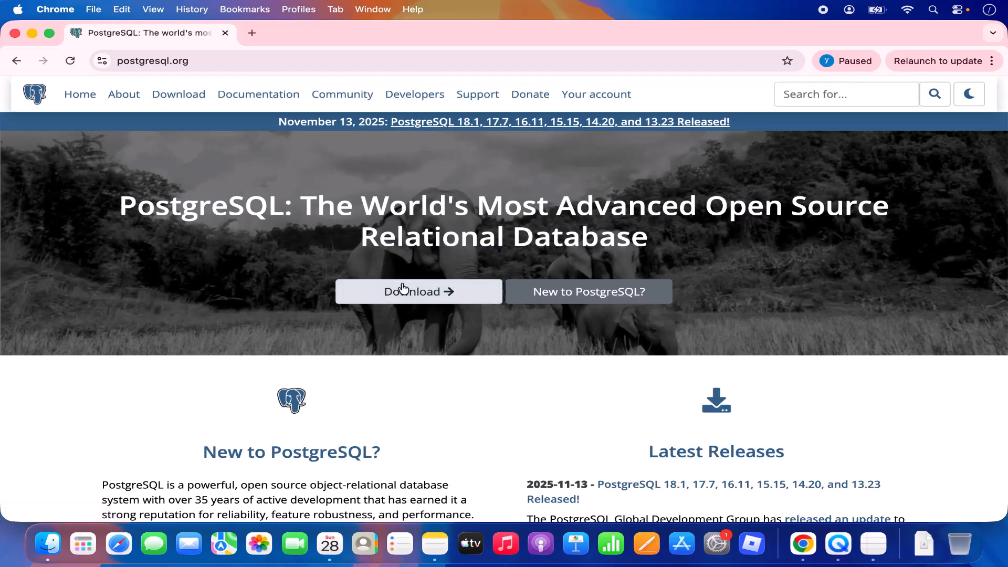
left_click(428, 298)
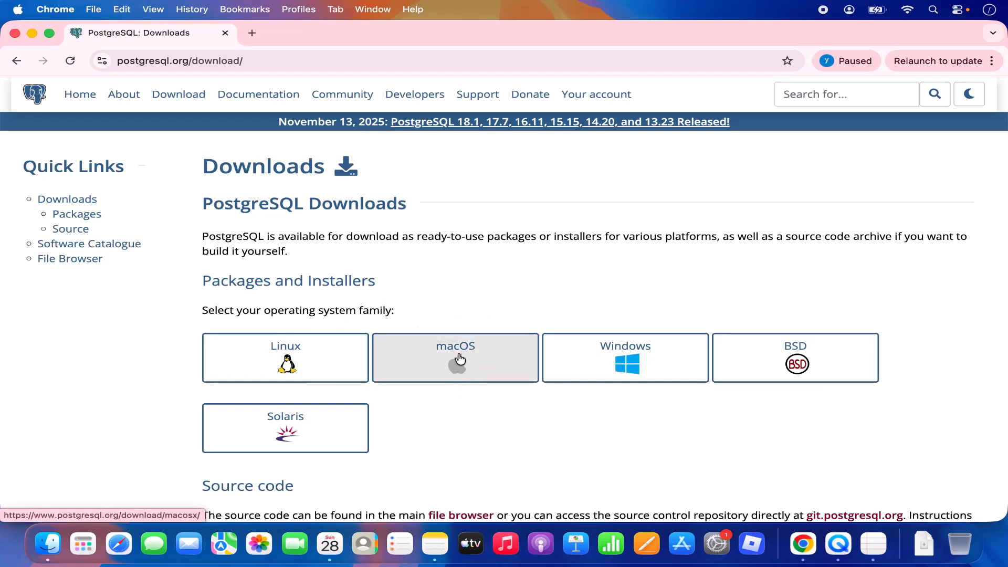
left_click(455, 362)
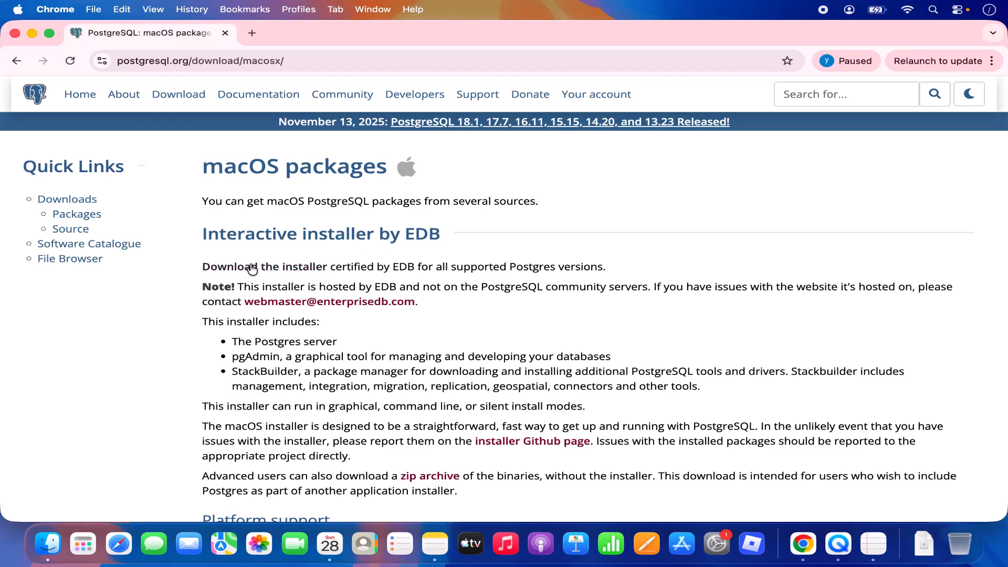
Download the PostgreSQL 18.1 Mac installer from the EDB page and check its progress
left_click(280, 269)
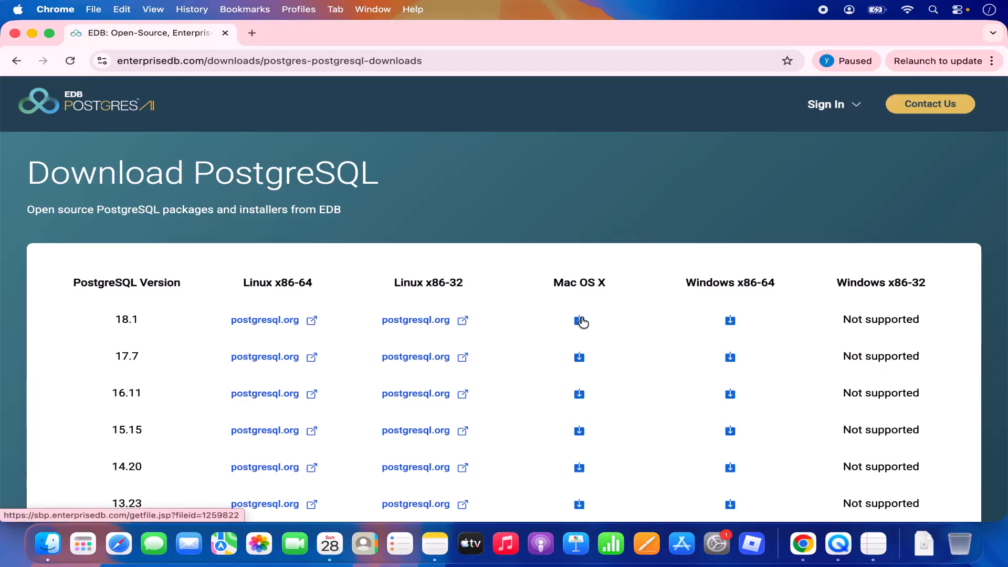
left_click(581, 321)
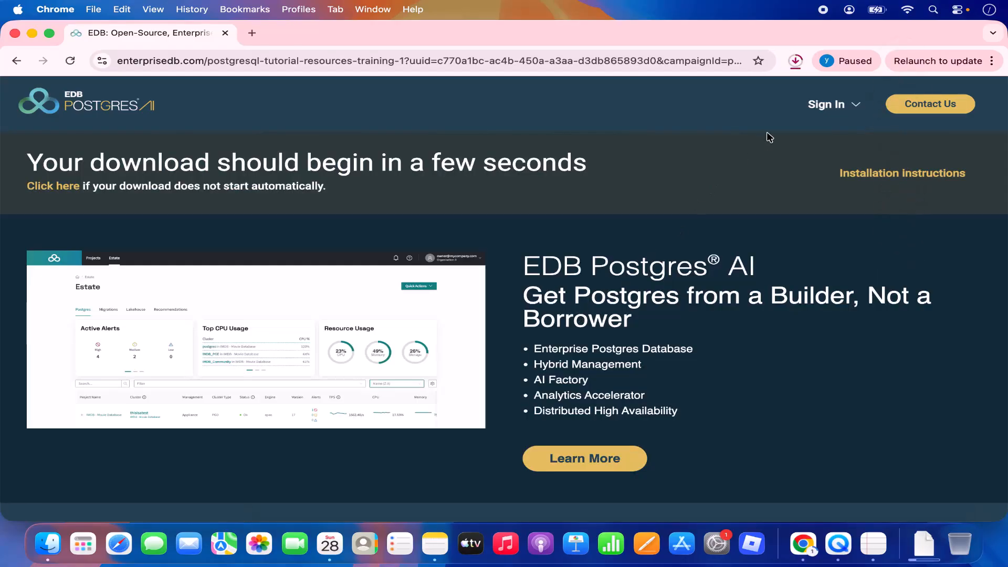
left_click(796, 61)
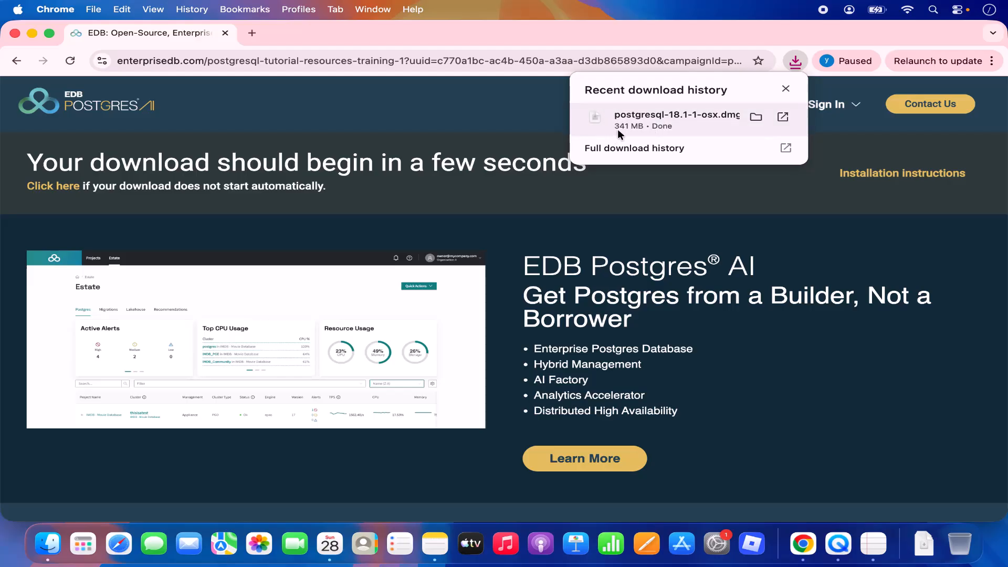
Open postgresql-18.1-1-osx.dmg and launch the installer, minimizing the Chrome and Finder windows
left_click(645, 120)
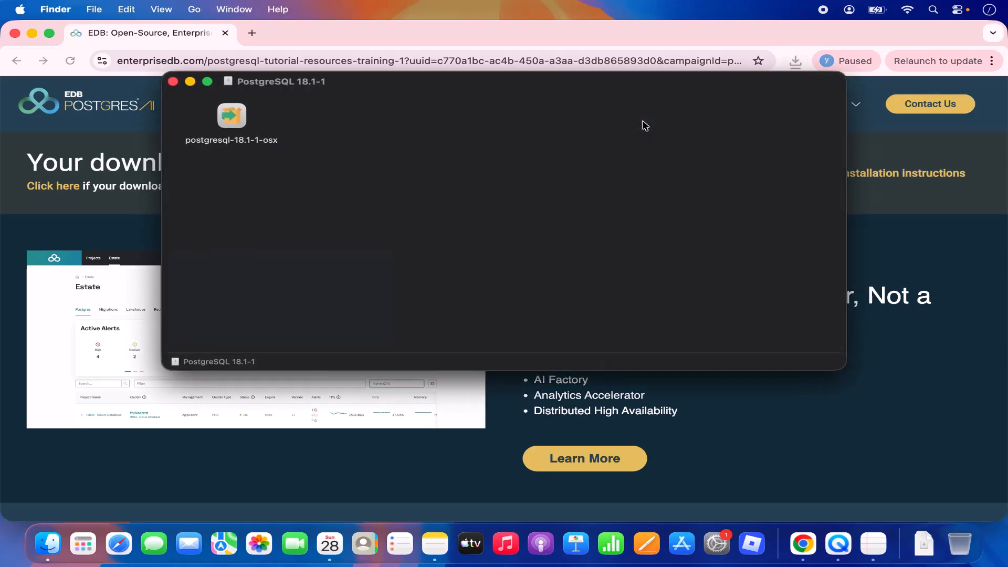
left_click(32, 33)
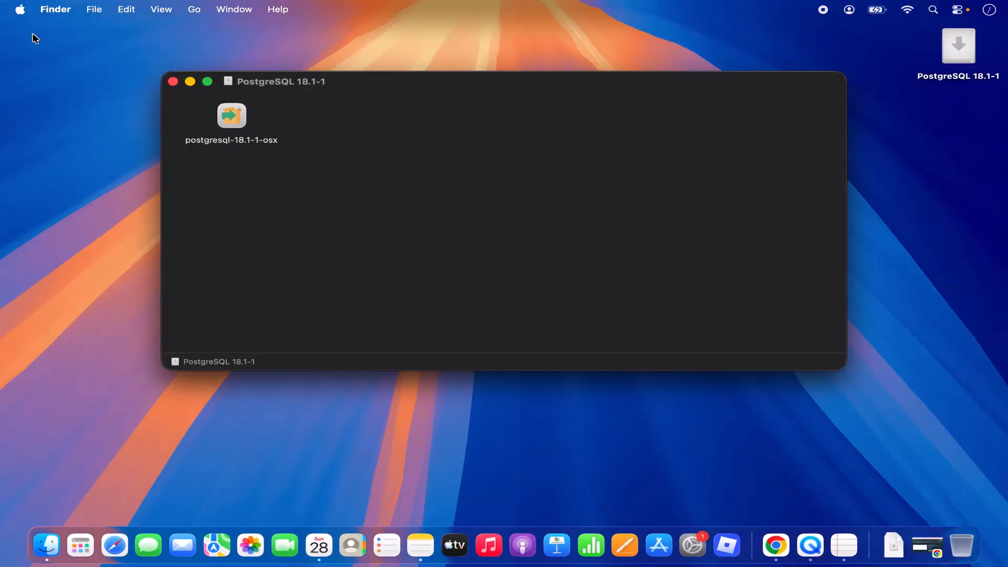
double_click(233, 117)
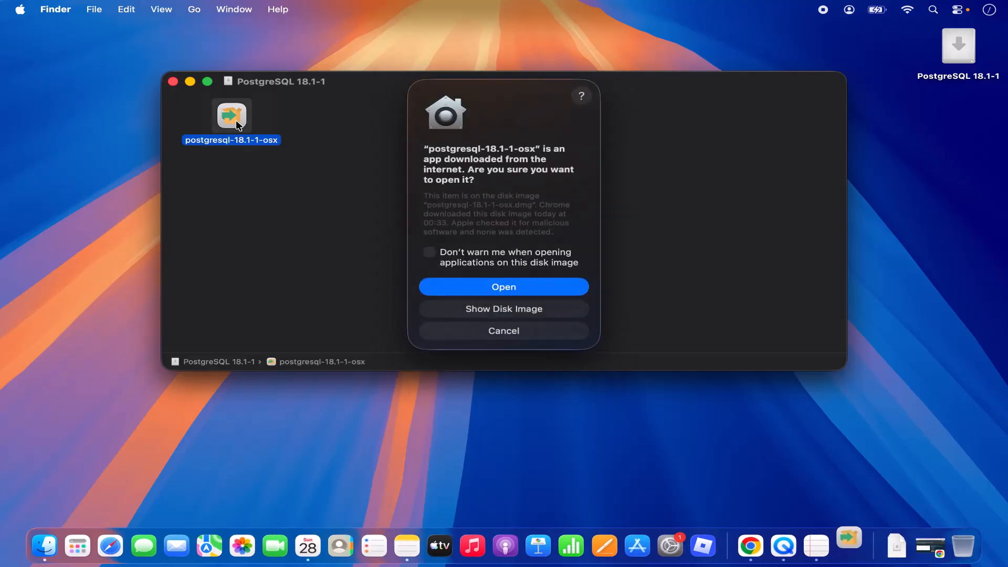
left_click(190, 82)
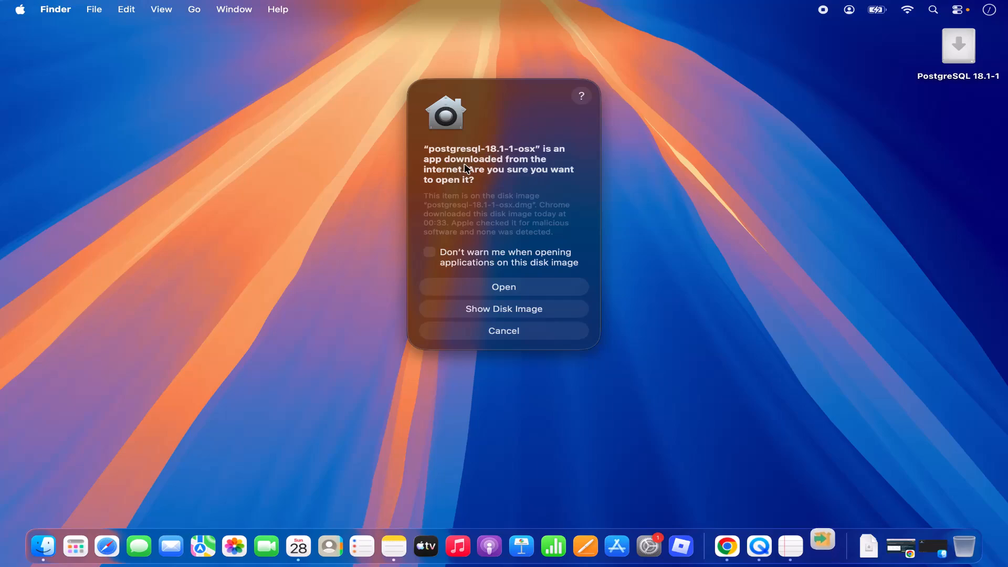
Allow the downloaded installer to open and authorize it with the macOS account password
left_click(481, 288)
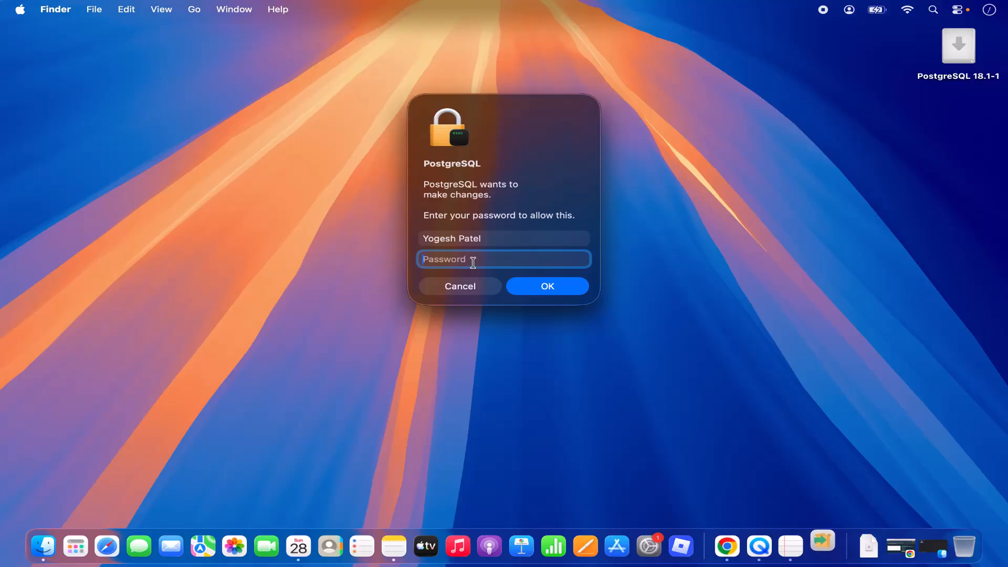
type("•••••")
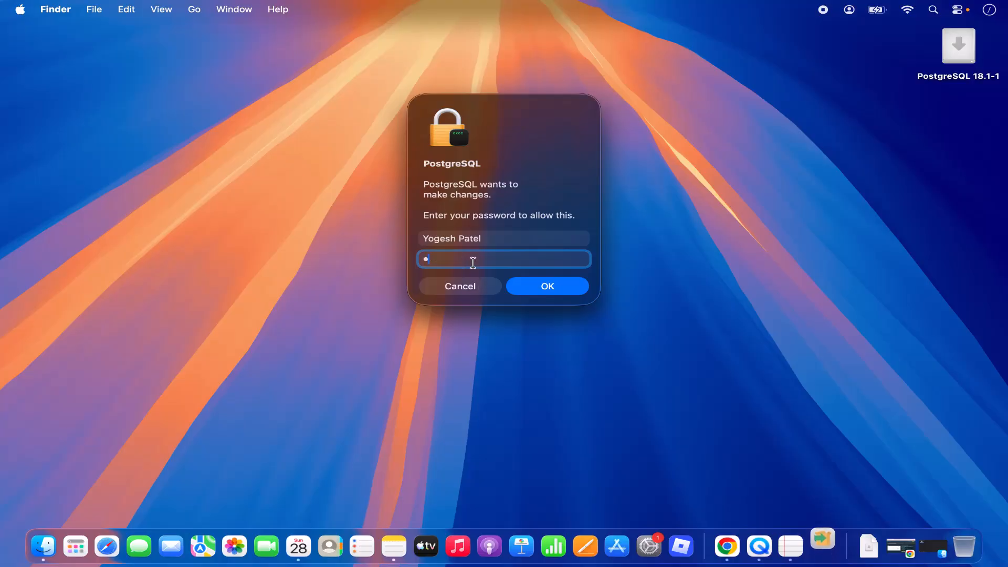
type("•")
left_click(527, 287)
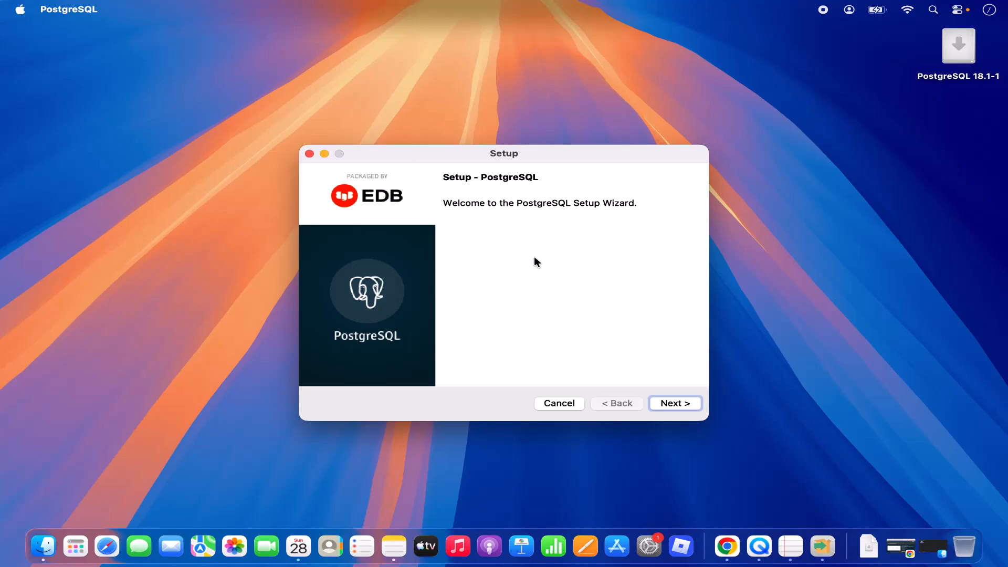
Start the wizard and accept the default /Library/PostgreSQL/18 installation directory
left_click(659, 404)
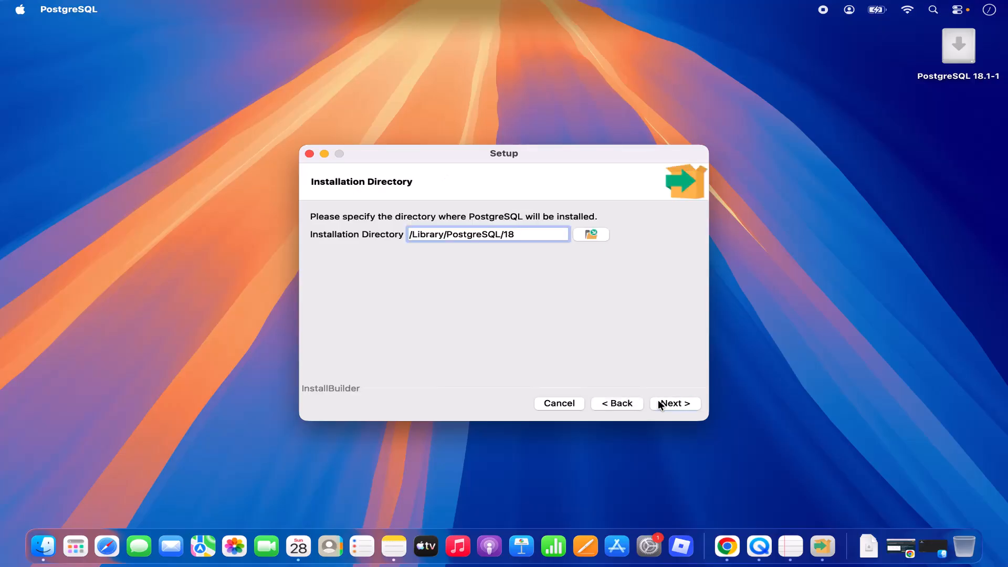
double_click(433, 235)
left_click(455, 238)
double_click(455, 237)
left_click(509, 234)
double_click(509, 234)
left_click(665, 405)
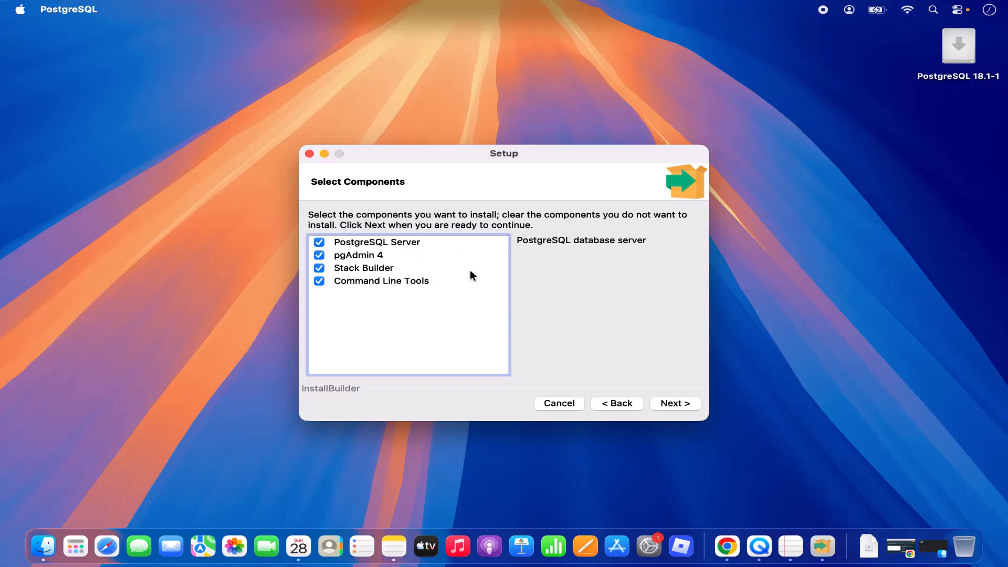
Accept all four components and the default /Library/PostgreSQL/18/data data directory
left_click(670, 404)
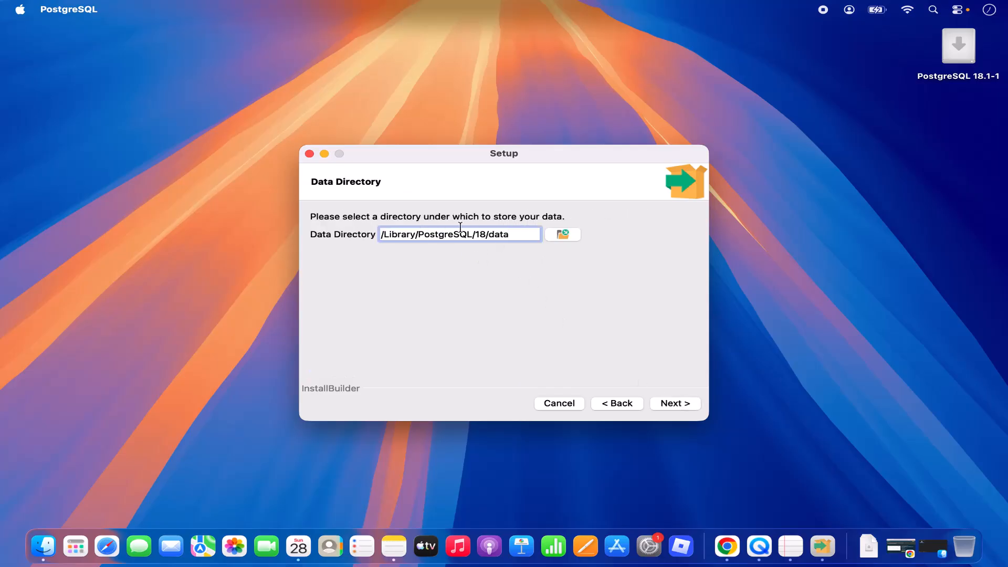
left_click(487, 235)
double_click(498, 234)
left_click(675, 403)
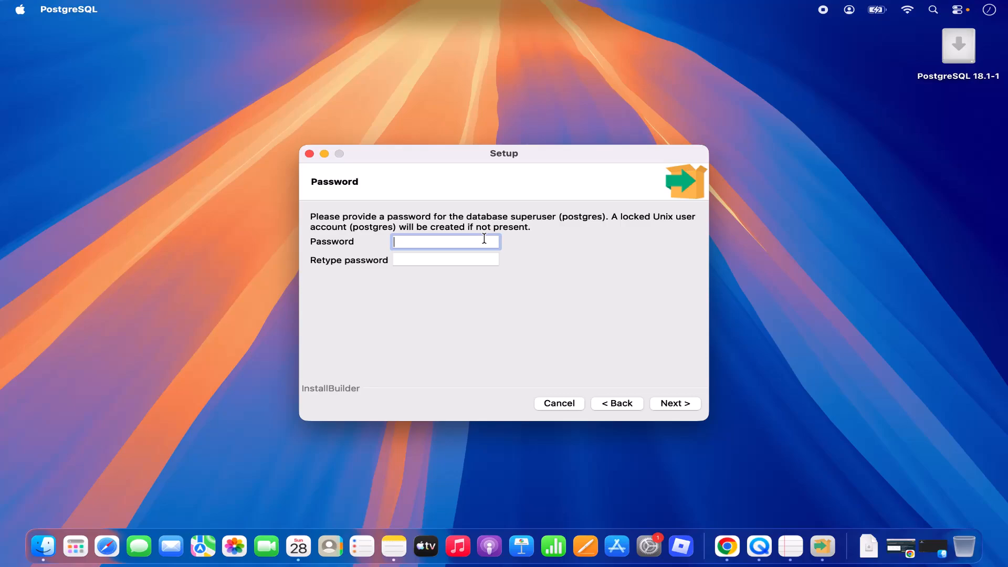
Enter and confirm the postgres superuser password, then continue
type("1234")
left_click(466, 257)
type("1234")
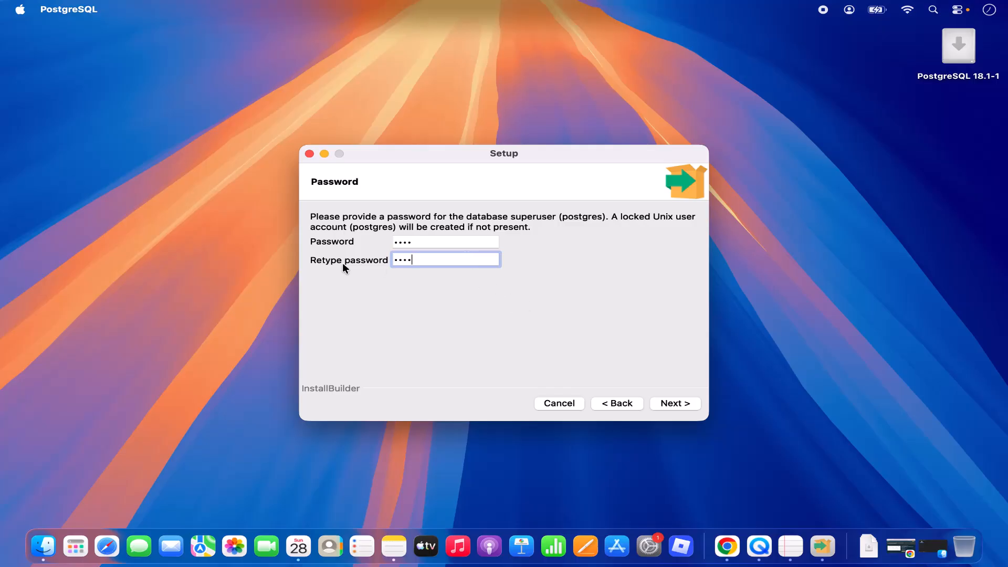
left_click(661, 403)
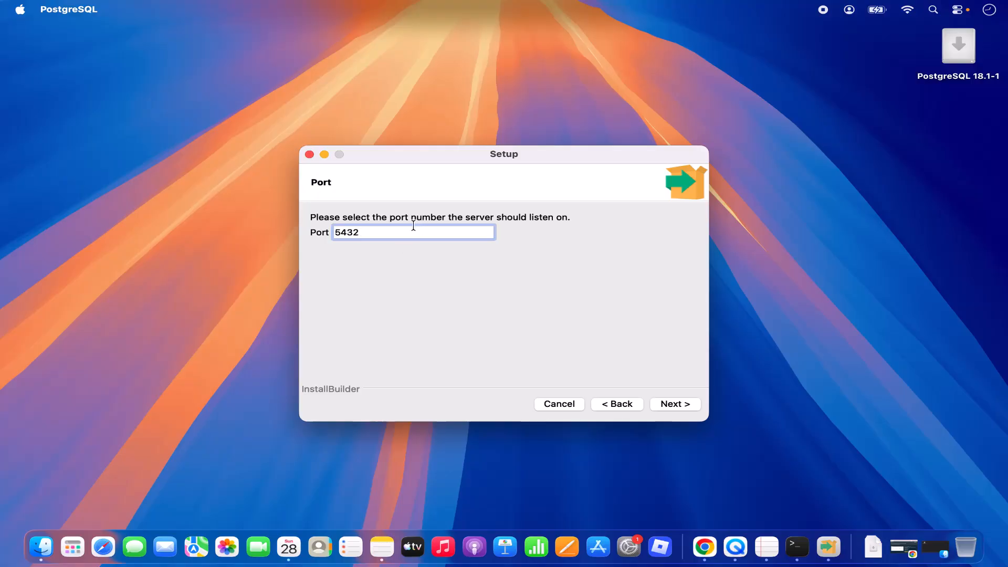
Keep port 5432 and the DEFAULT locale to reach the pre-installation summary
double_click(387, 233)
left_click(674, 404)
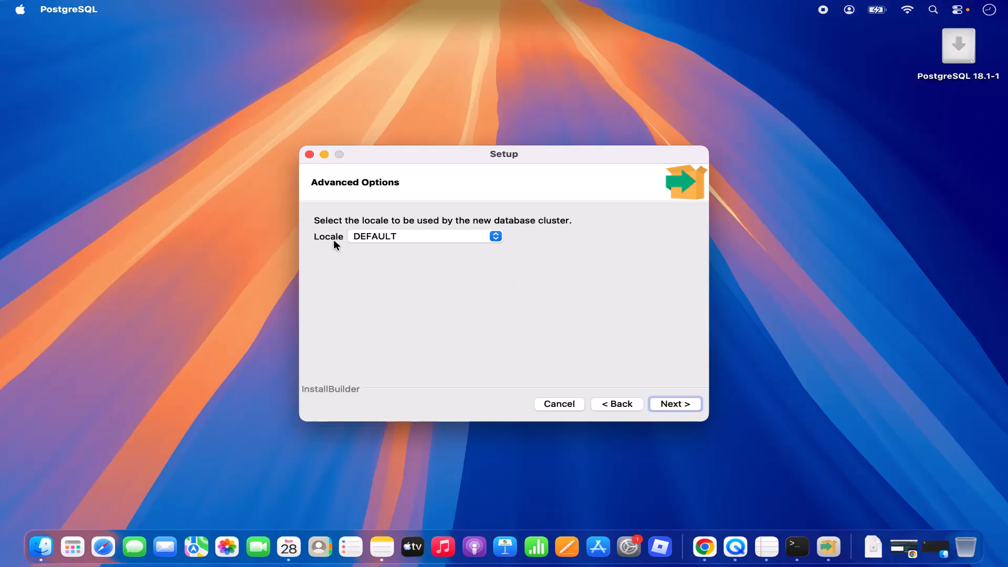
left_click(366, 234)
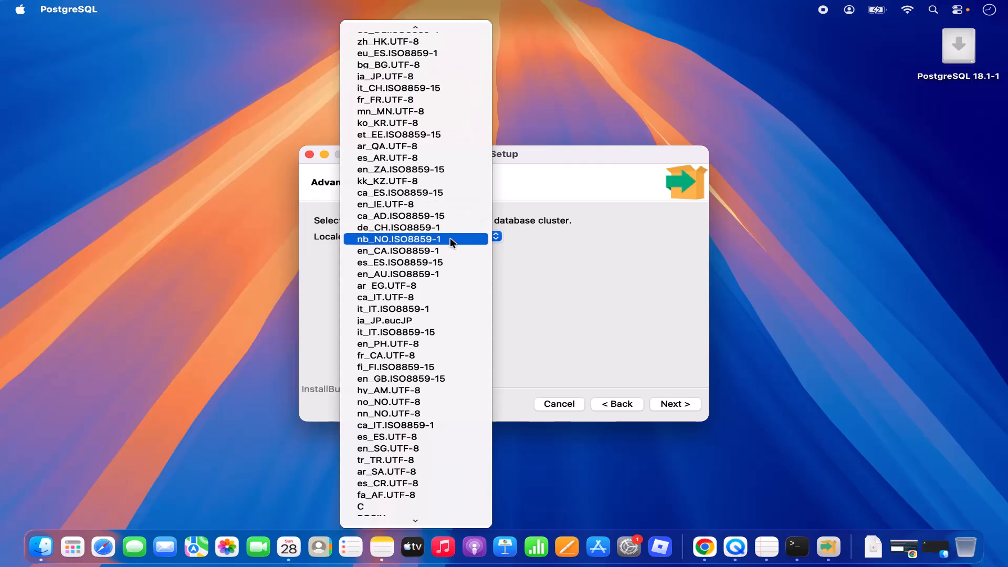
left_click(560, 244)
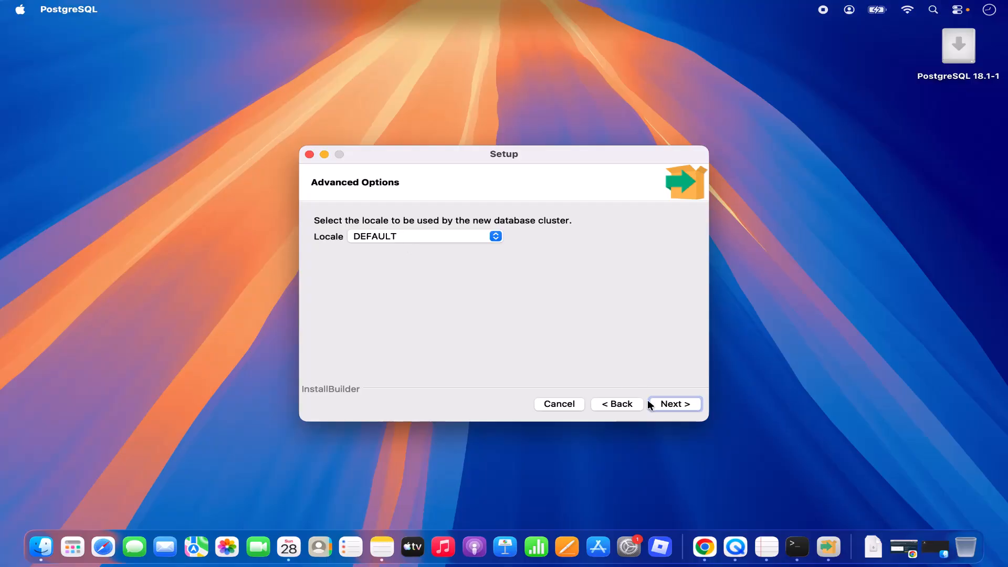
left_click(663, 404)
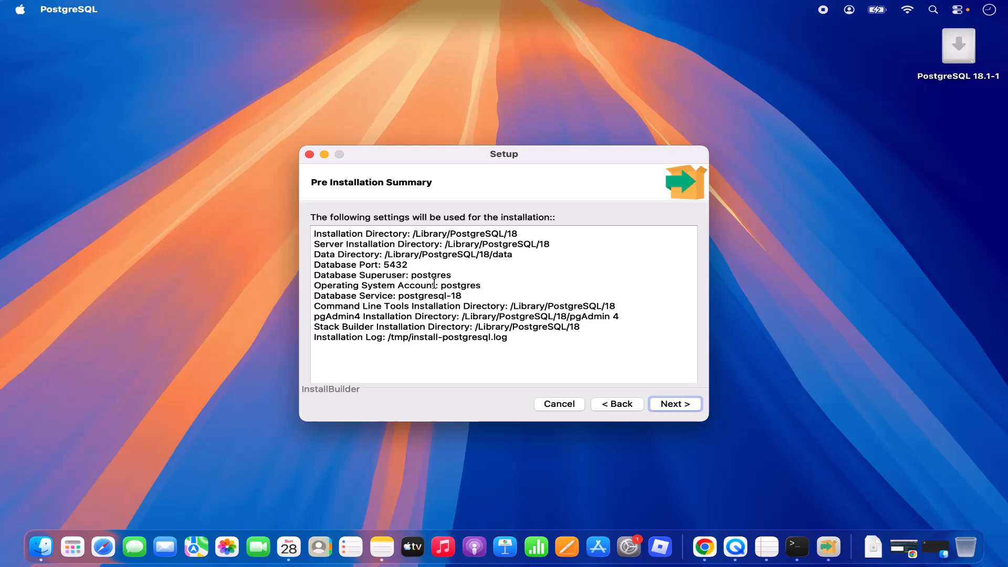
Run the installation and untick 'Launch Stack Builder at exit' on the final page
left_click(663, 405)
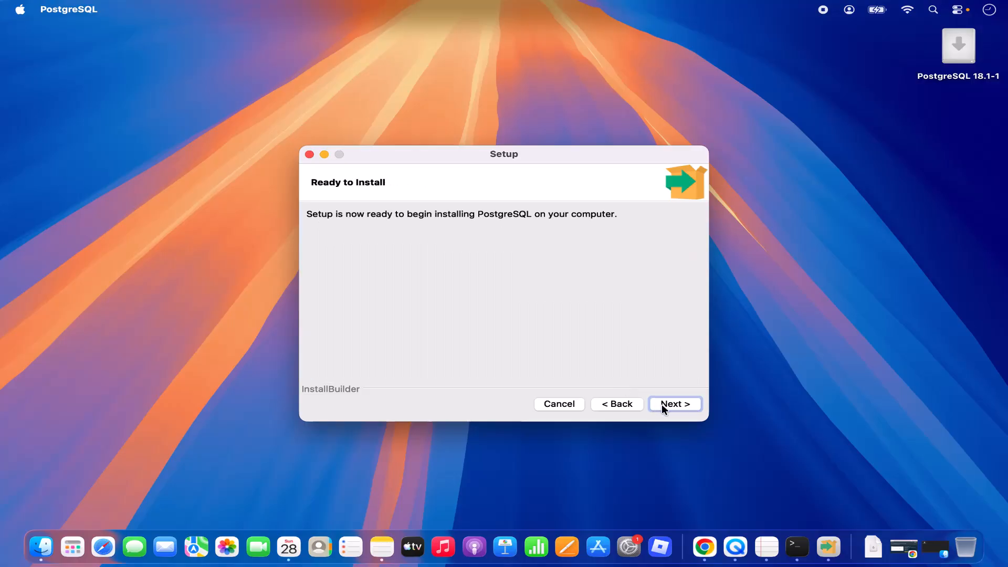
left_click(662, 405)
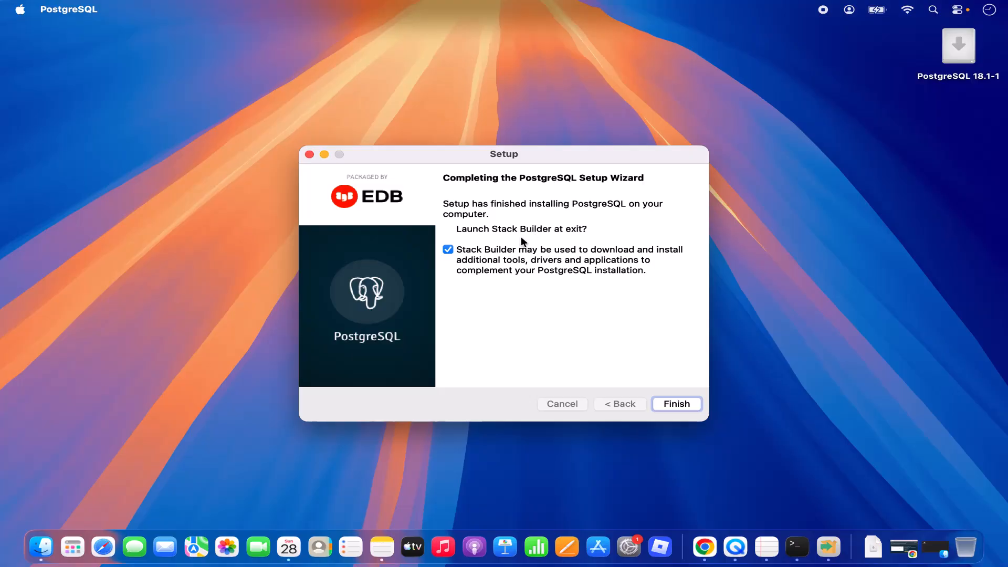
left_click(448, 252)
Close the setup wizard, clear the launcher's app search, and scroll down to the Other apps group
left_click(666, 406)
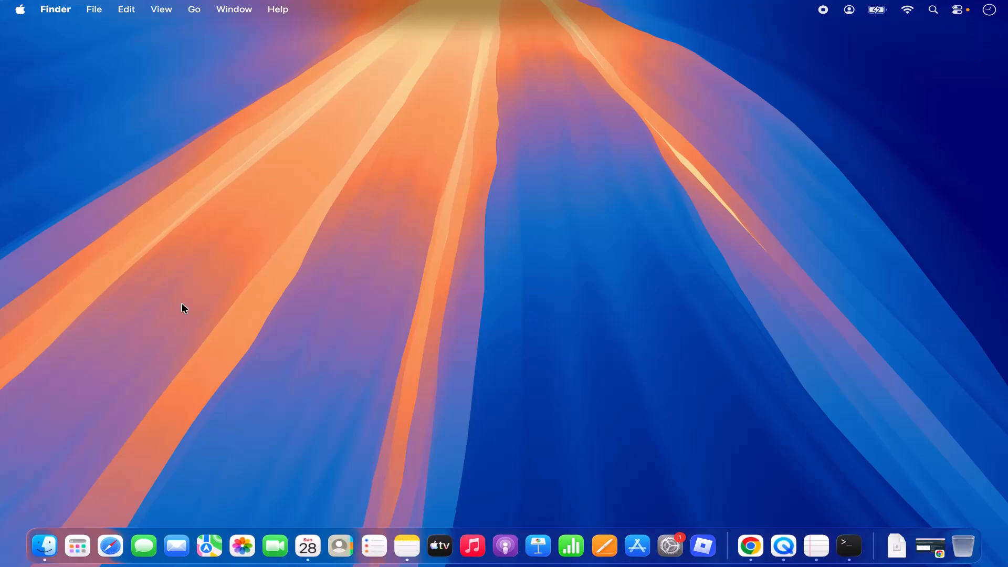
left_click(76, 545)
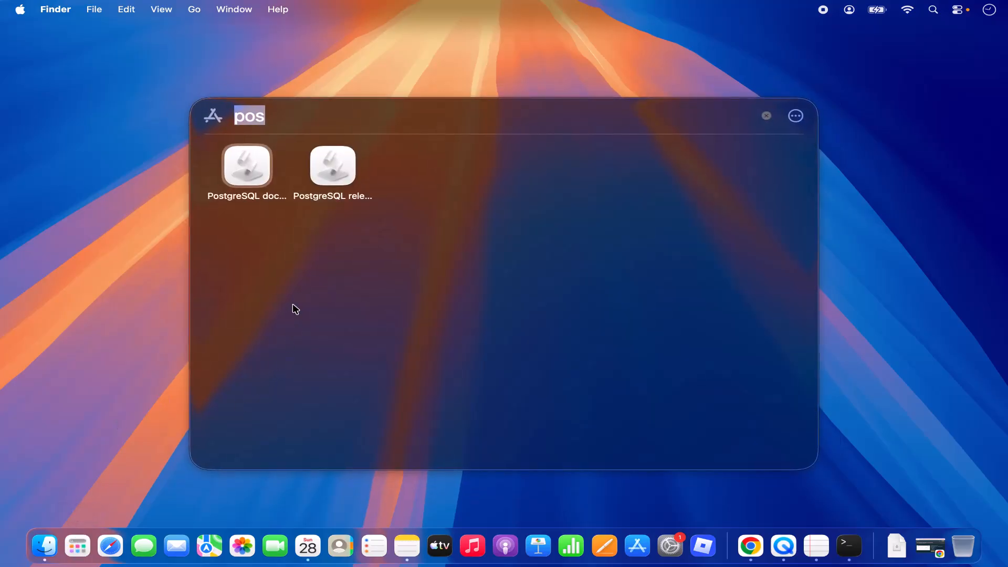
key("BackSpace")
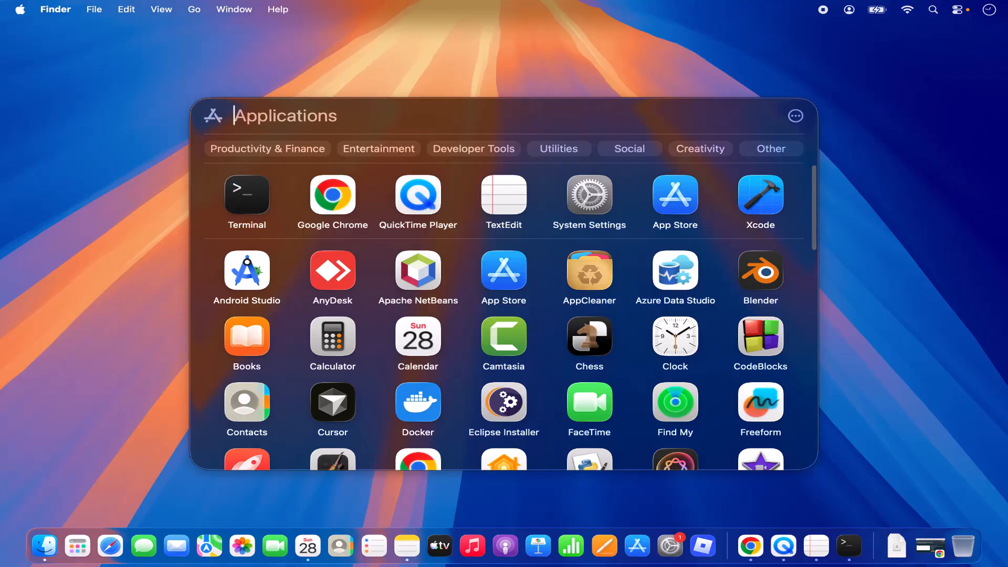
scroll(552, 323, "down", 3)
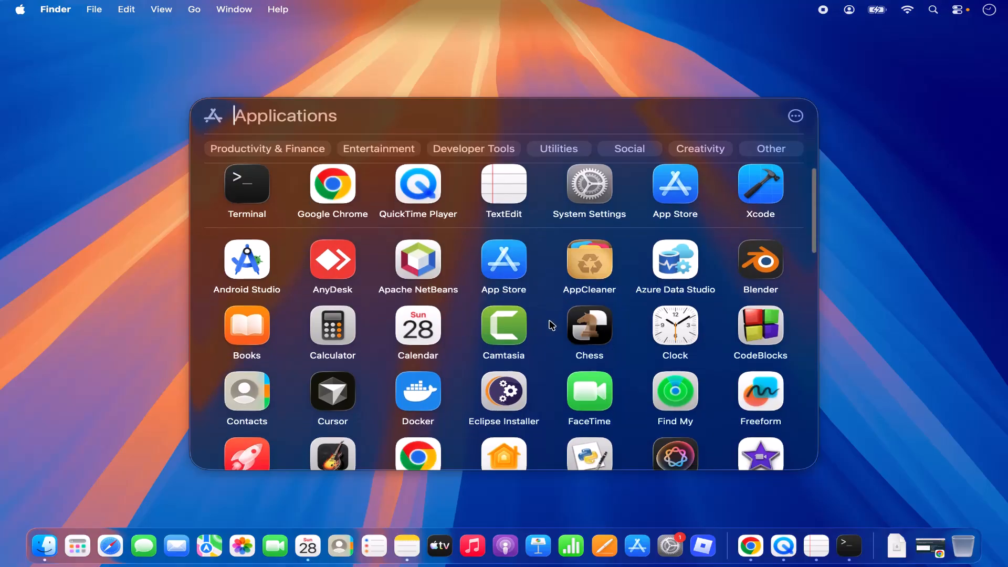
scroll(552, 324, "down", 4)
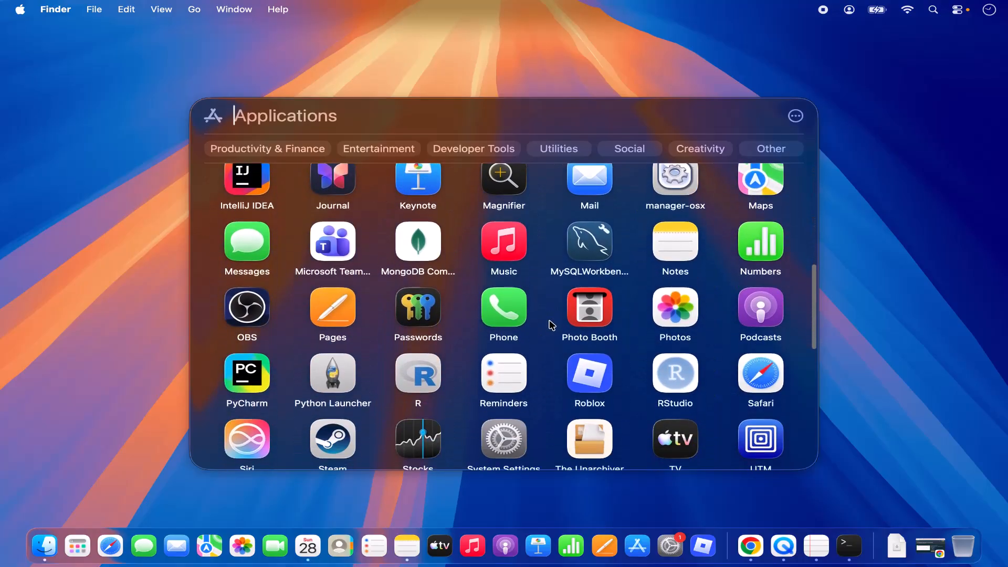
scroll(552, 325, "down", 2)
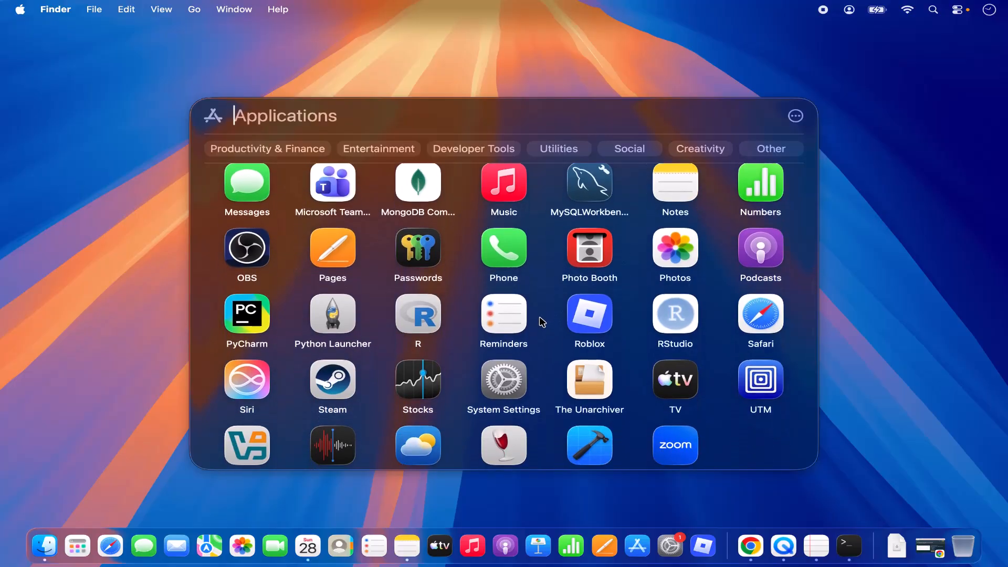
scroll(541, 319, "down", 2)
scroll(540, 318, "down", 4)
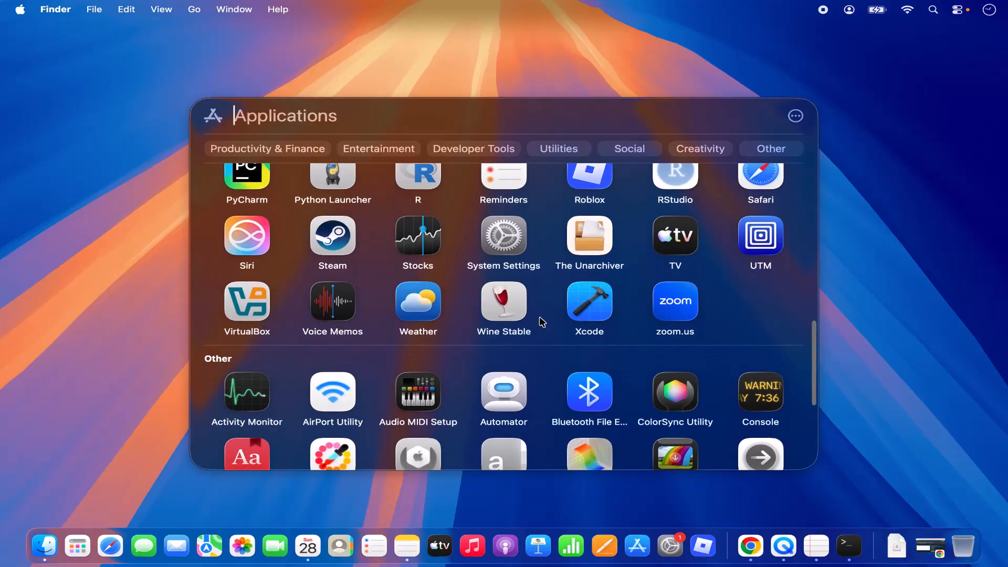
scroll(542, 322, "down", 5)
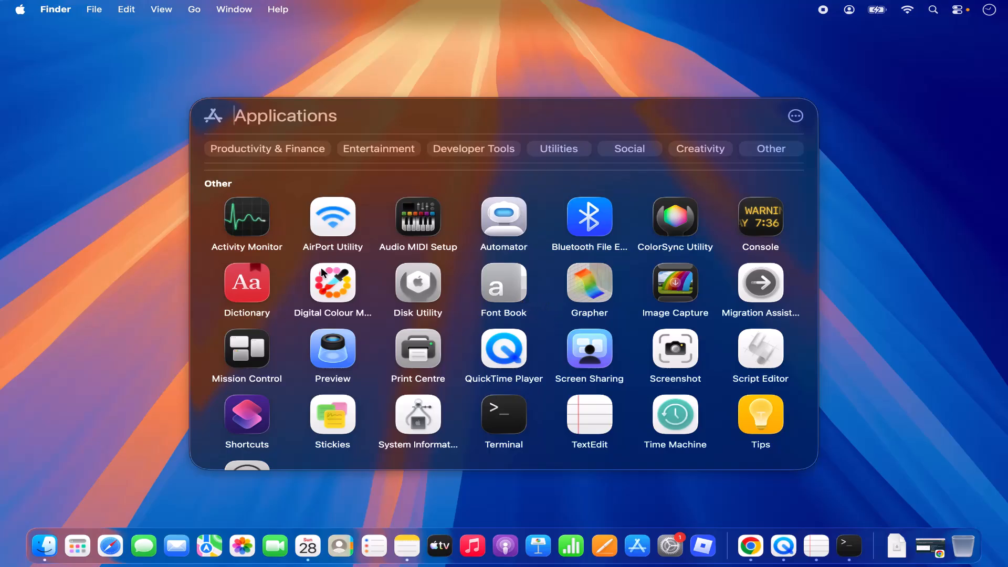
Dismiss the Applications panel and bring up Finder's Go menu
left_click(137, 244)
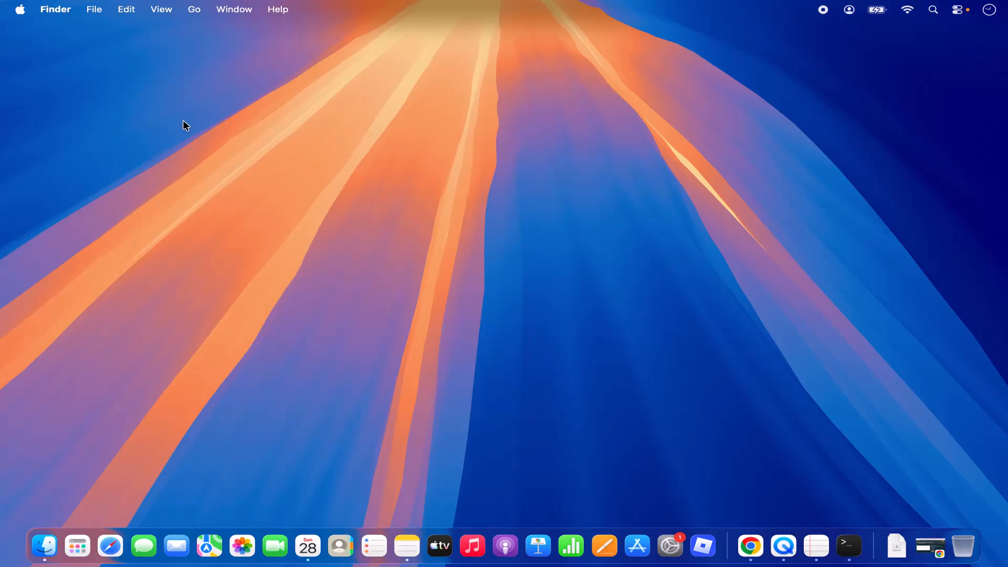
left_click(194, 11)
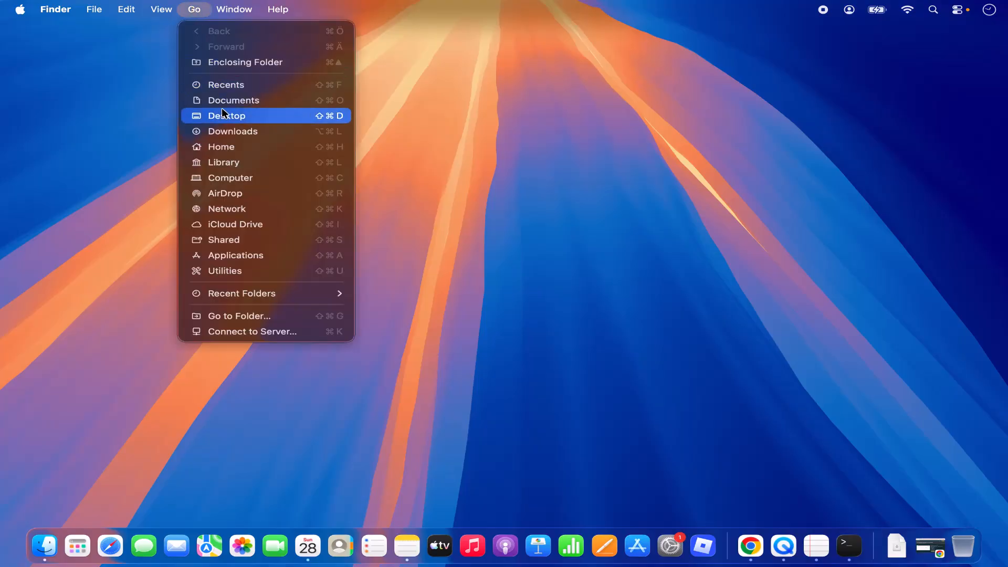
Go to Applications, launch pgAdmin 4 from the PostgreSQL 18 folder, and minimise Finder
left_click(234, 256)
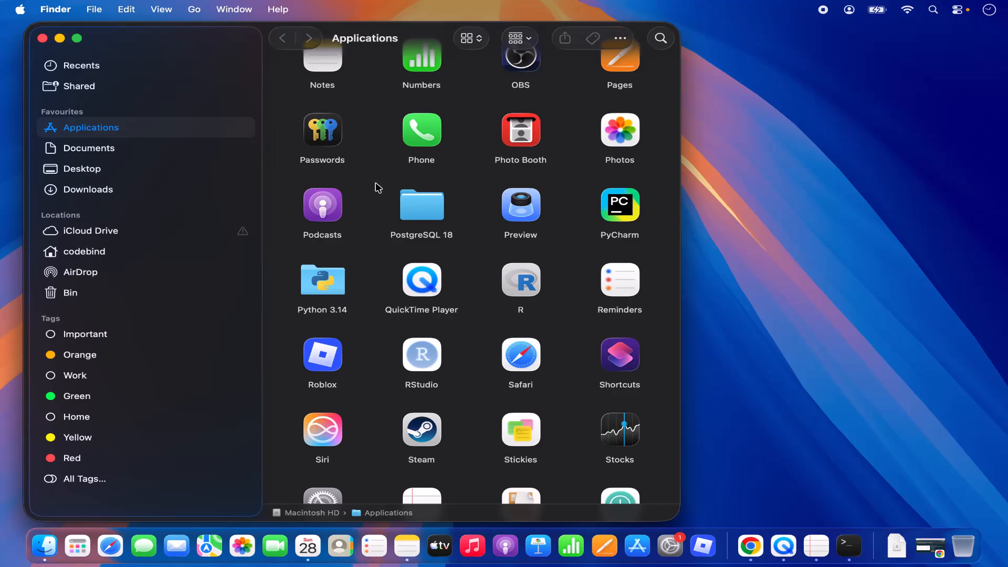
left_click(415, 209)
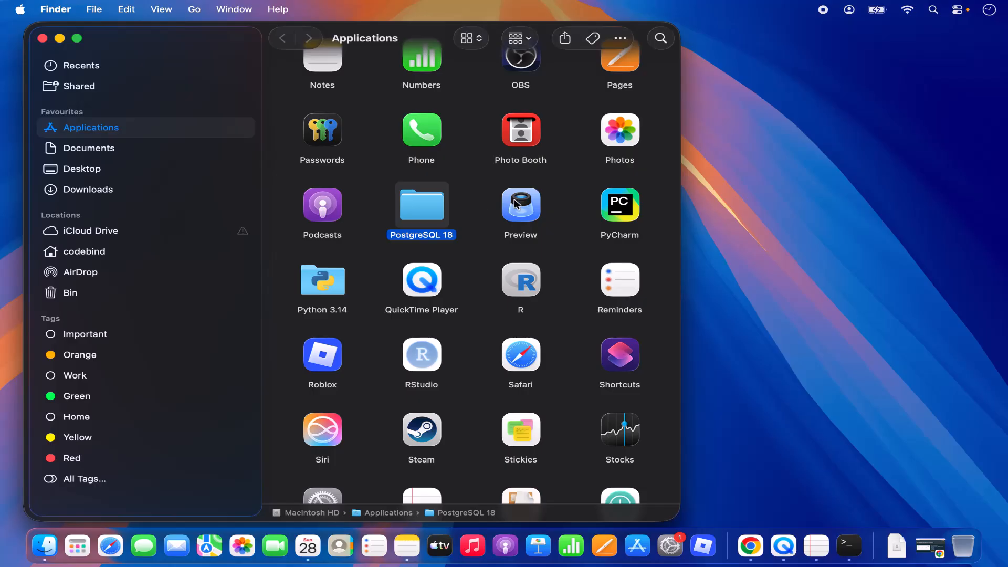
double_click(431, 212)
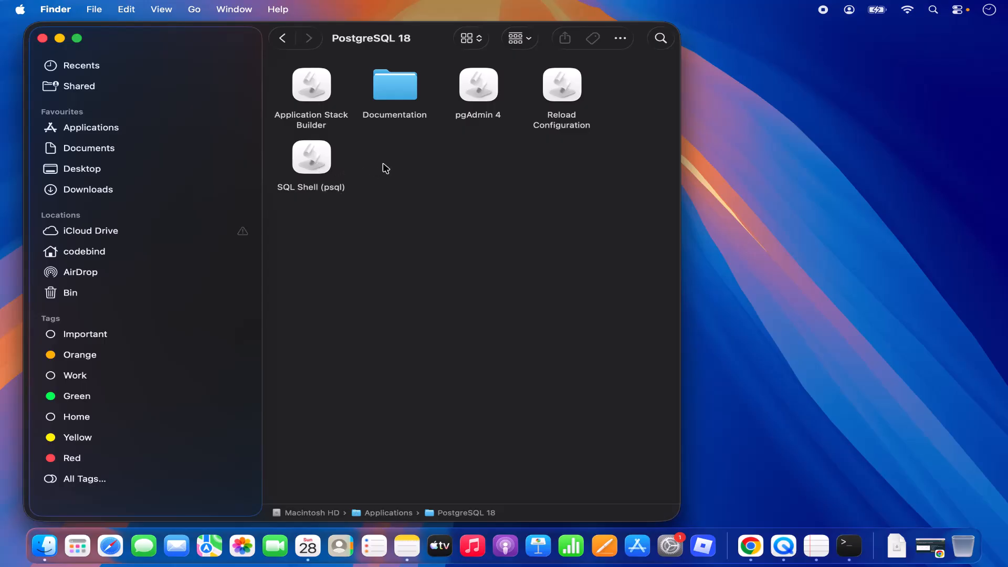
double_click(478, 93)
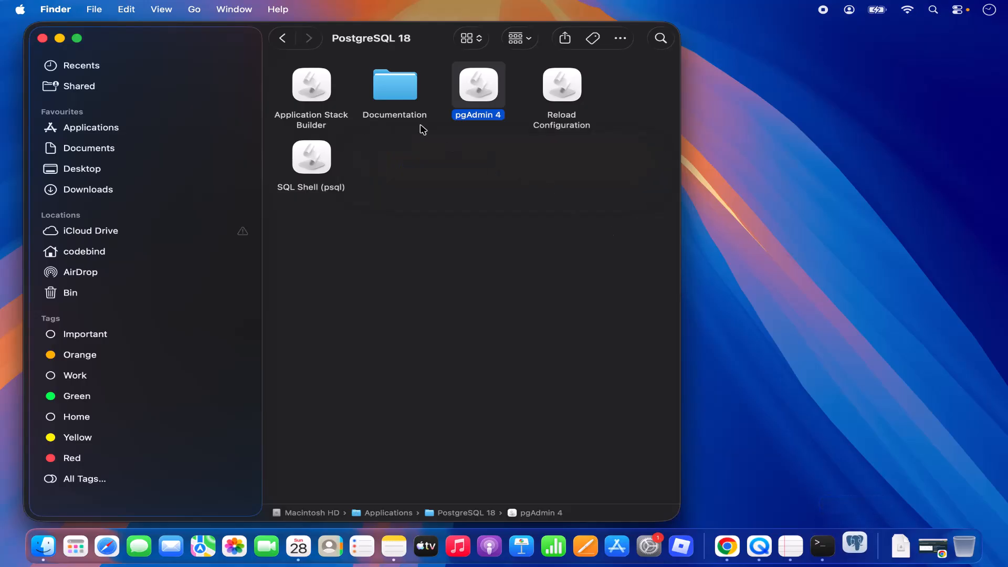
left_click(61, 39)
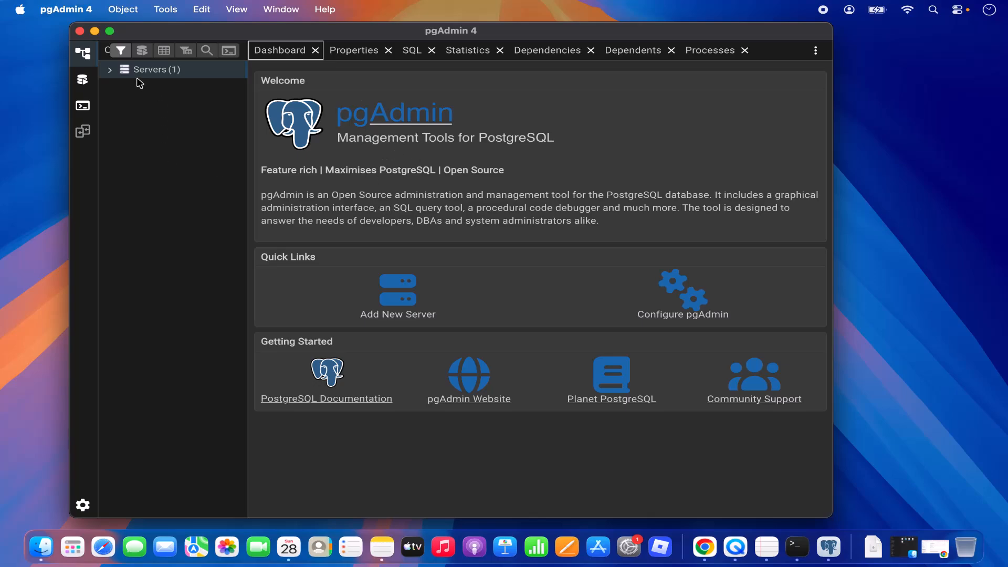
Connect to the PostgreSQL 18 server with the saved postgres password and expand the postgres database
left_click(111, 71)
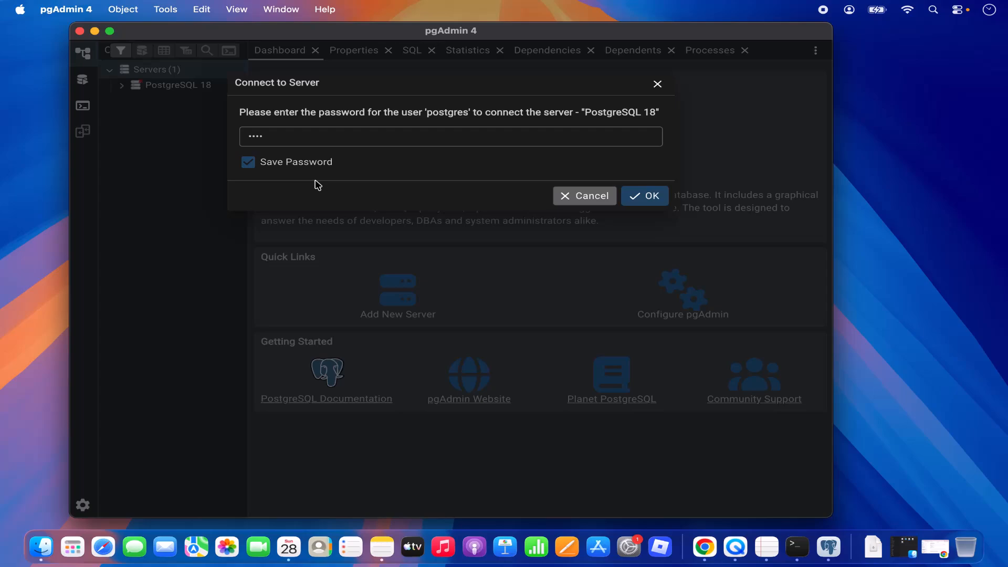
left_click(639, 202)
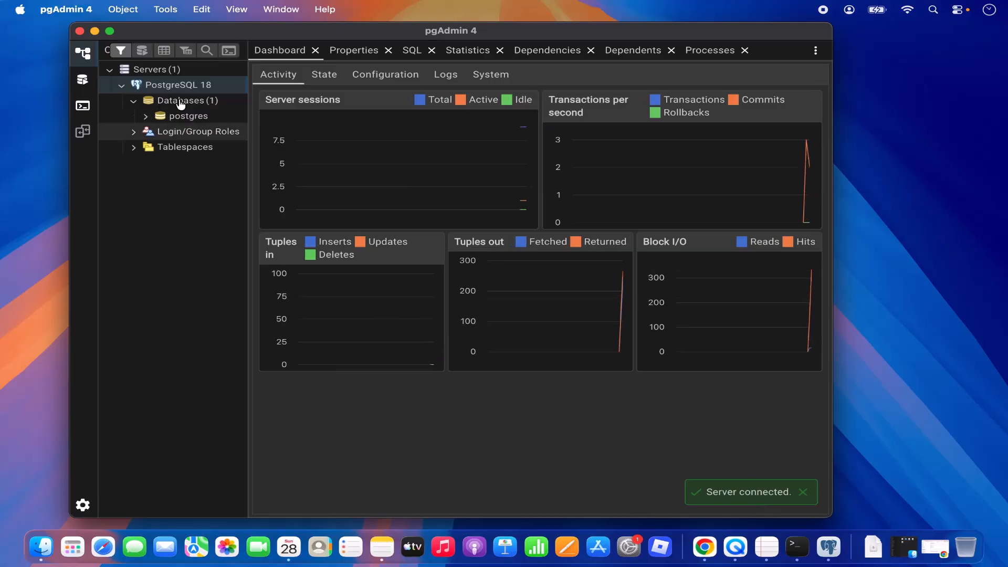
left_click(170, 113)
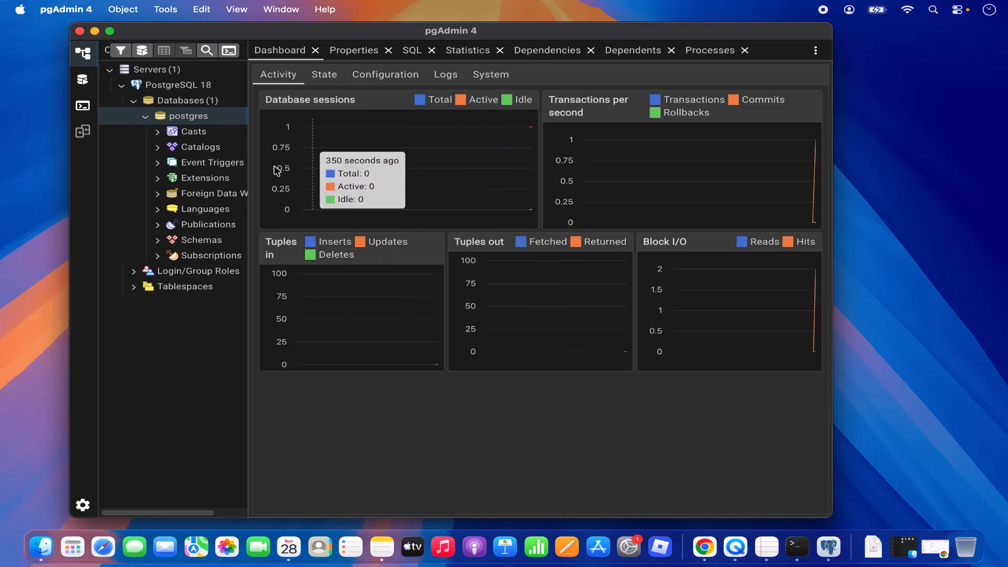
mouse_move(196, 122)
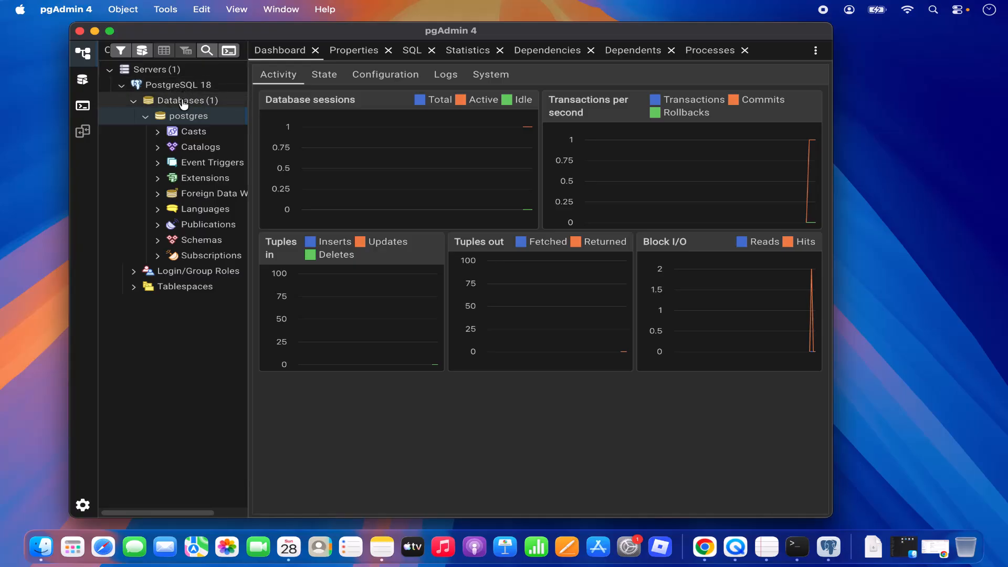
left_click(146, 119)
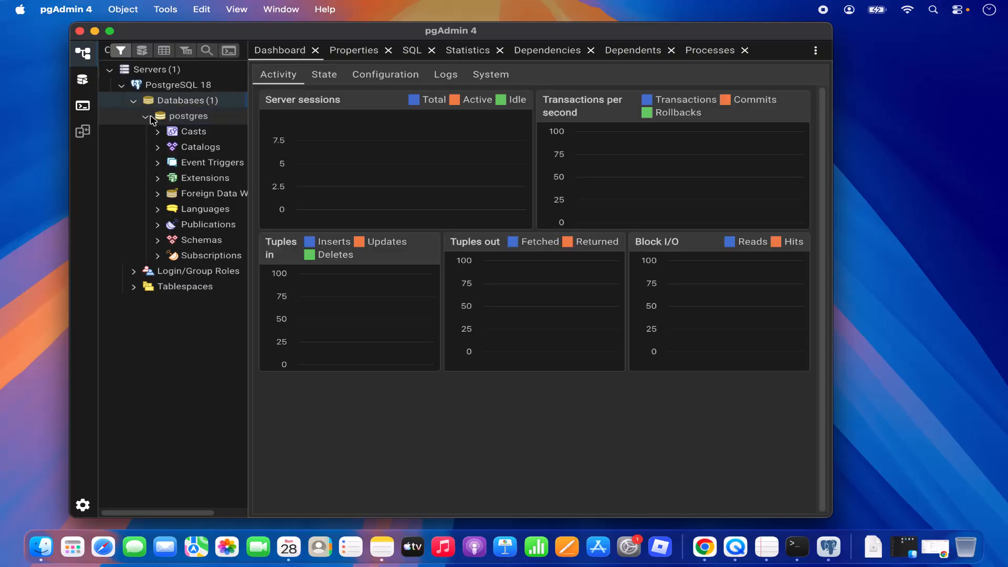
double_click(176, 113)
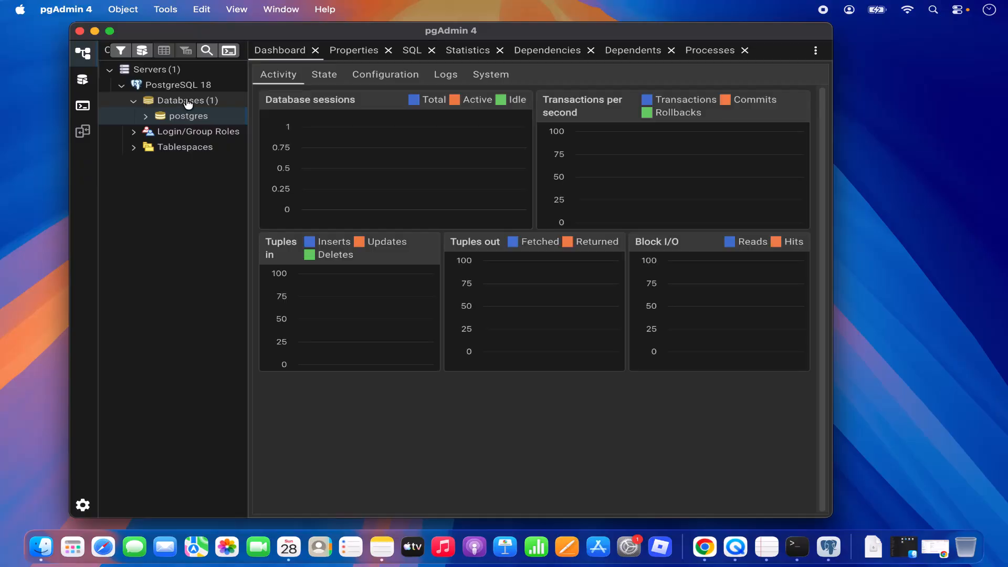
Create database demoDb owned by postgres, reviewing its Definition, Parameters and SQL before saving
right_click(189, 103)
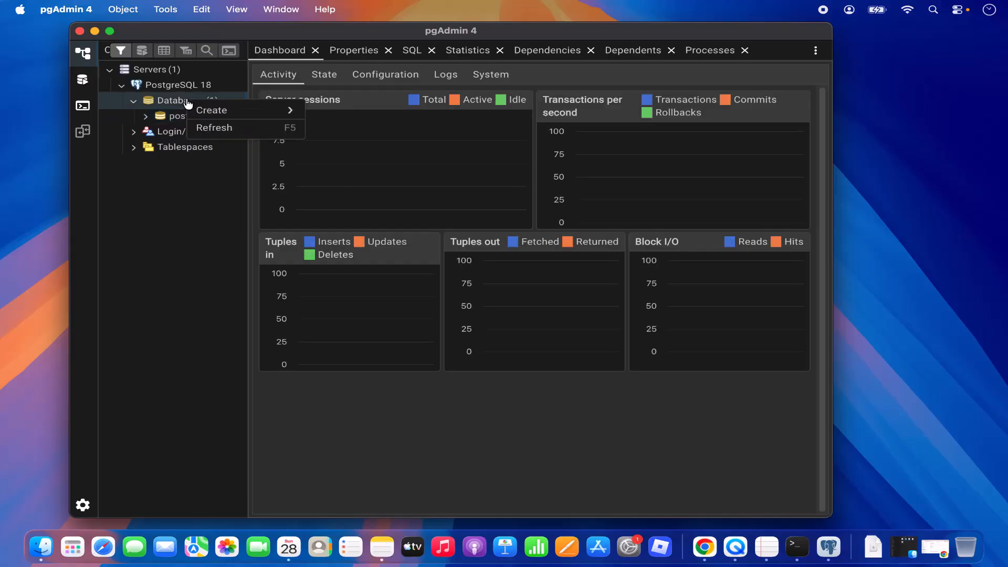
mouse_move(213, 111)
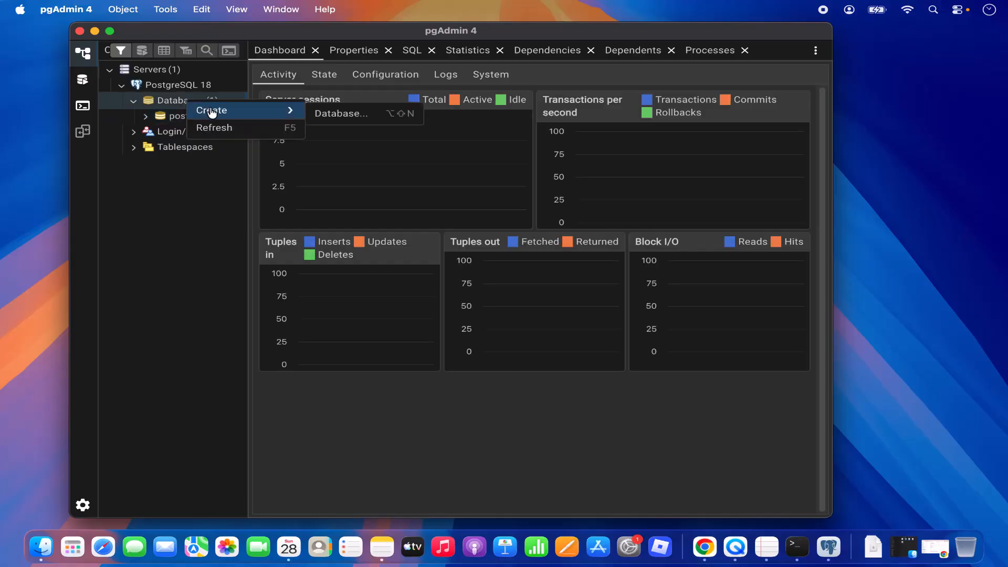
left_click(334, 121)
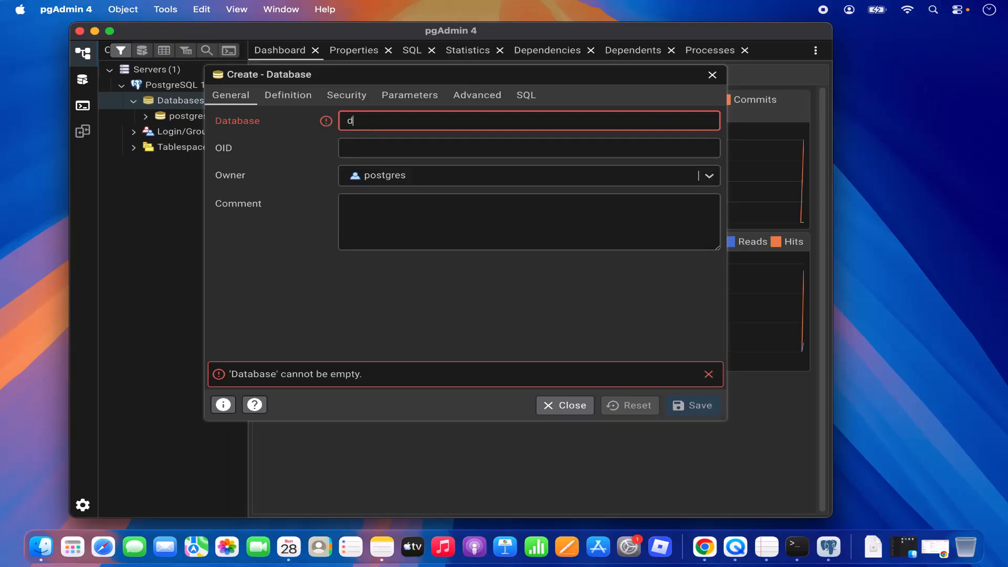
type("d")
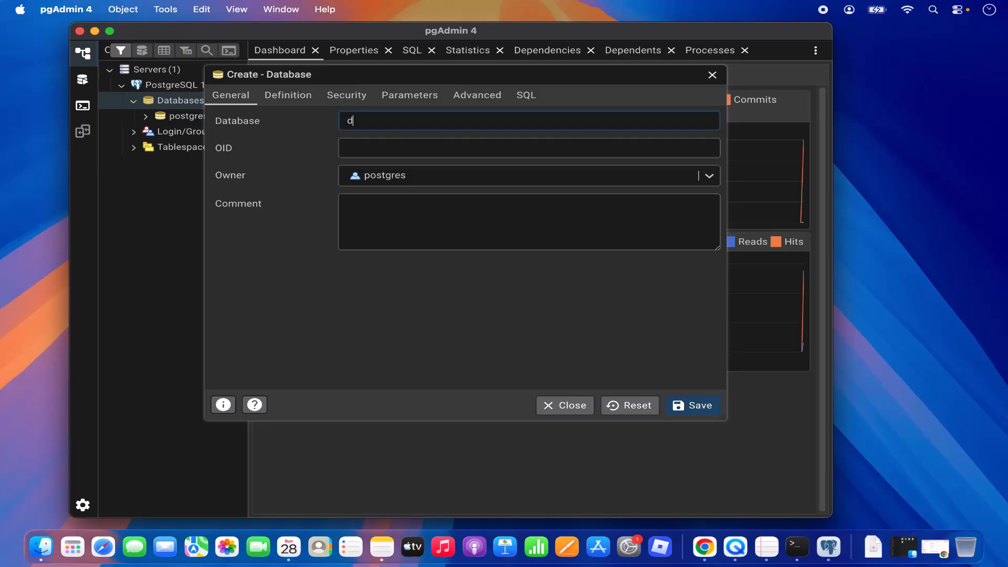
type("emoDb")
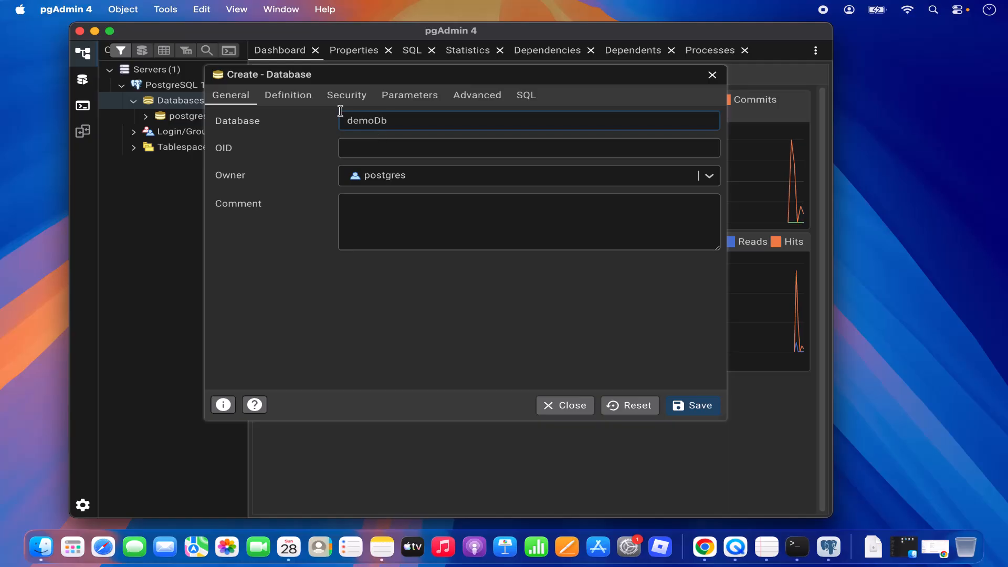
left_click(302, 99)
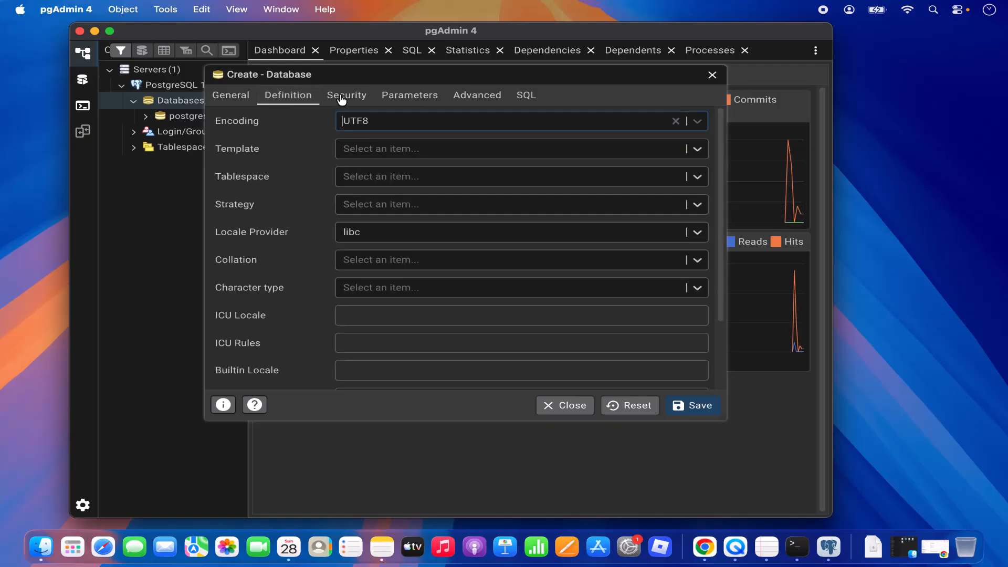
left_click(397, 98)
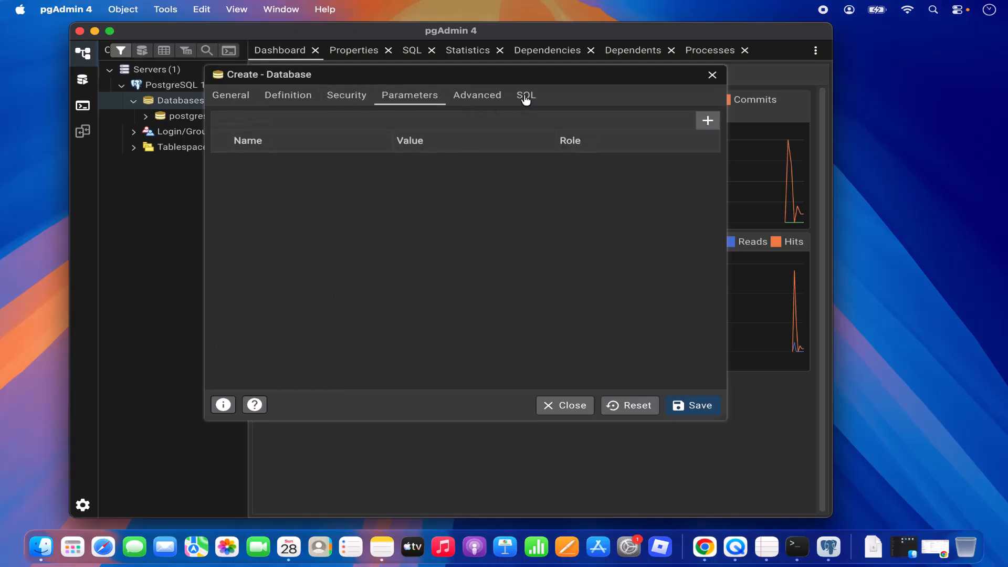
left_click(526, 97)
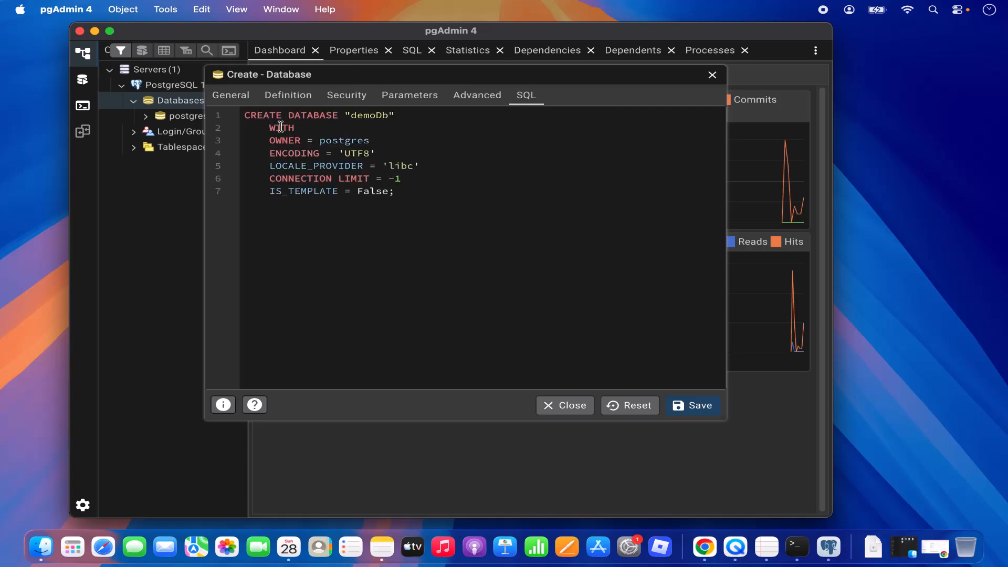
double_click(370, 117)
left_click(689, 406)
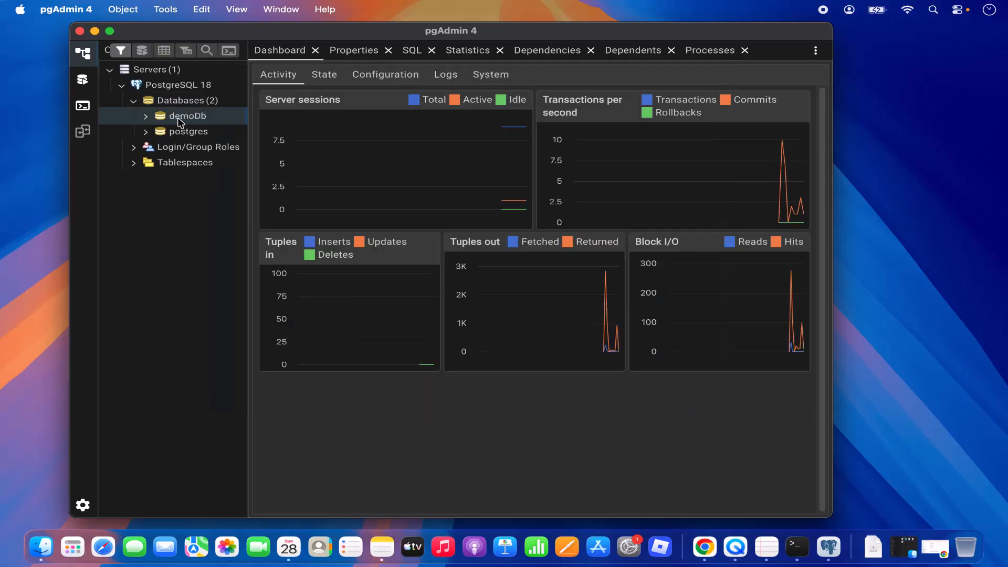
Connect to demoDb and expand down to public's Tables, widening the tree and maximising the window
left_click(179, 121)
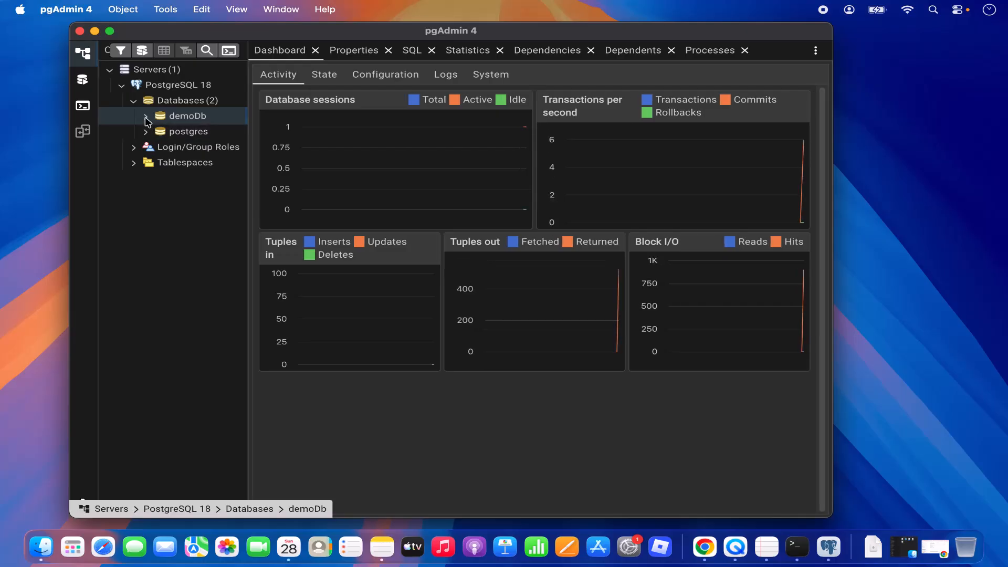
left_click(146, 117)
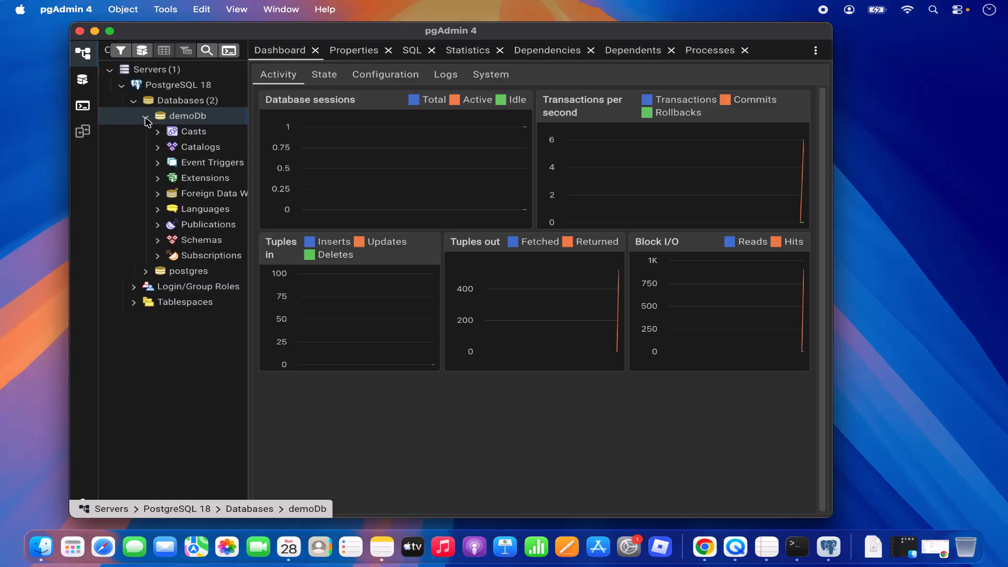
left_click(177, 237)
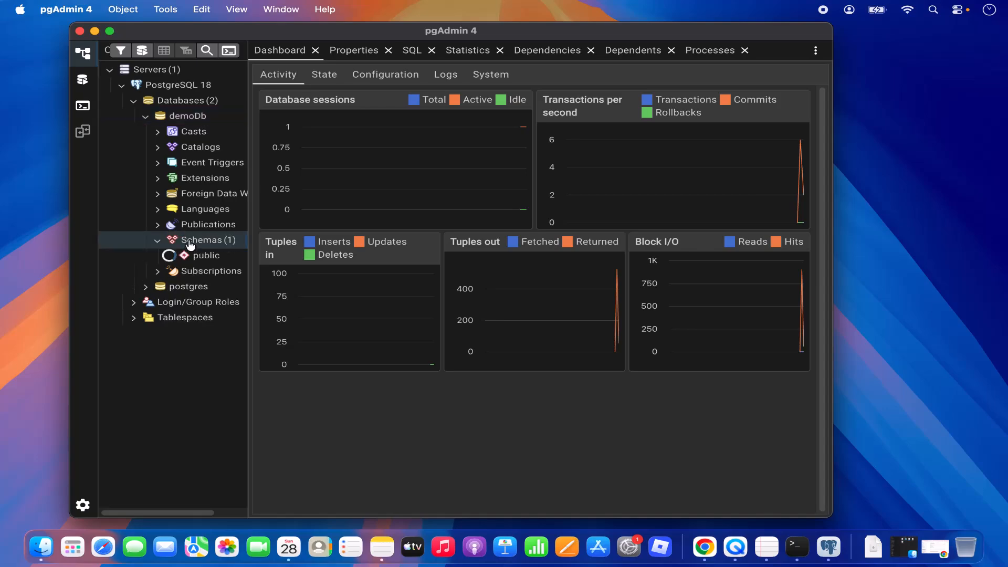
scroll(190, 245, "down", 4)
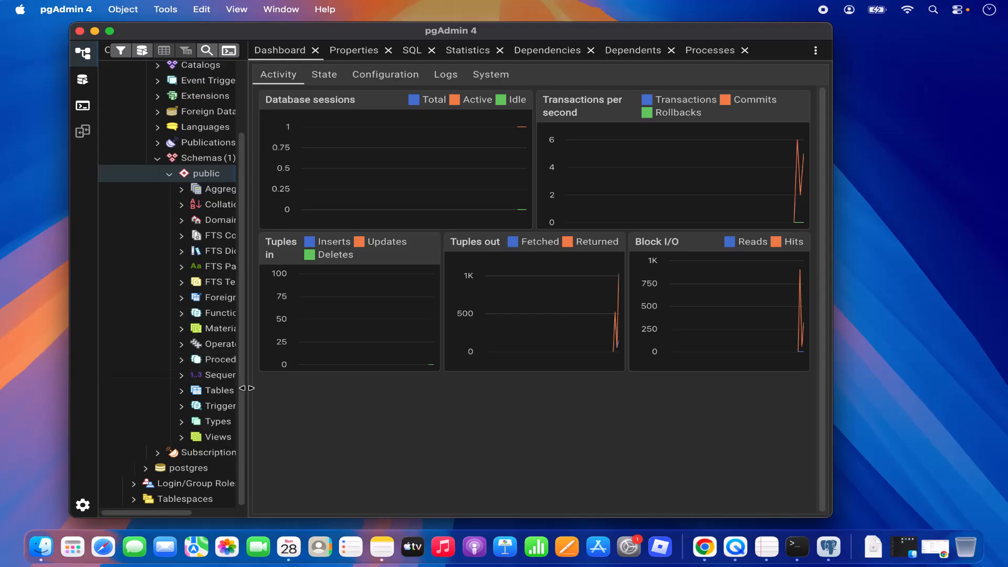
left_click_drag(247, 388, 284, 390)
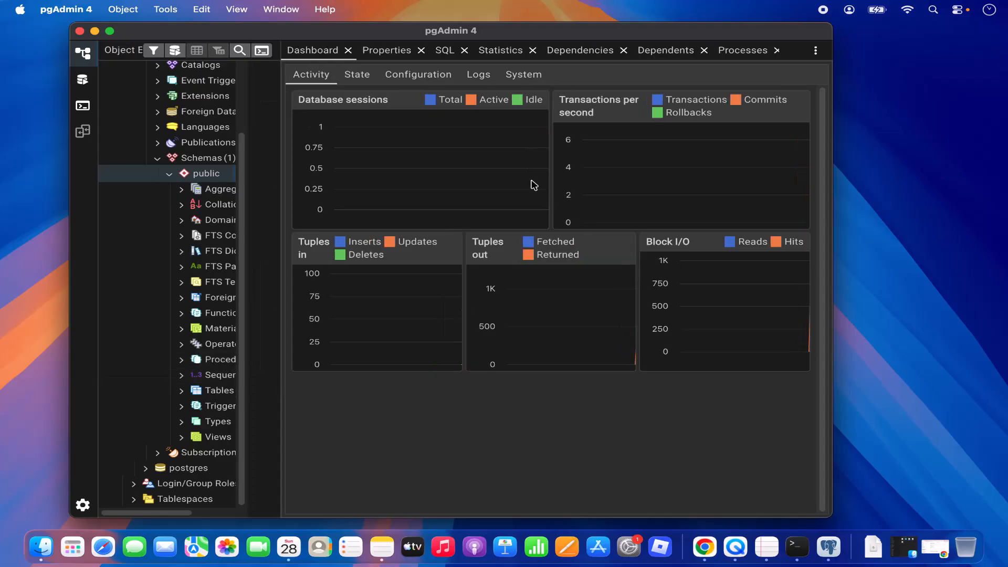
double_click(628, 37)
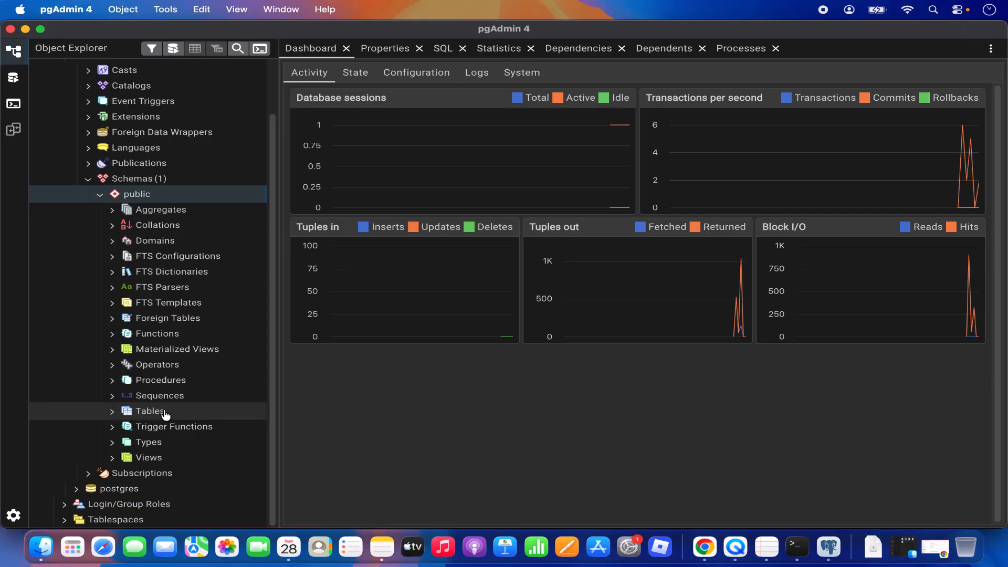
left_click(166, 415)
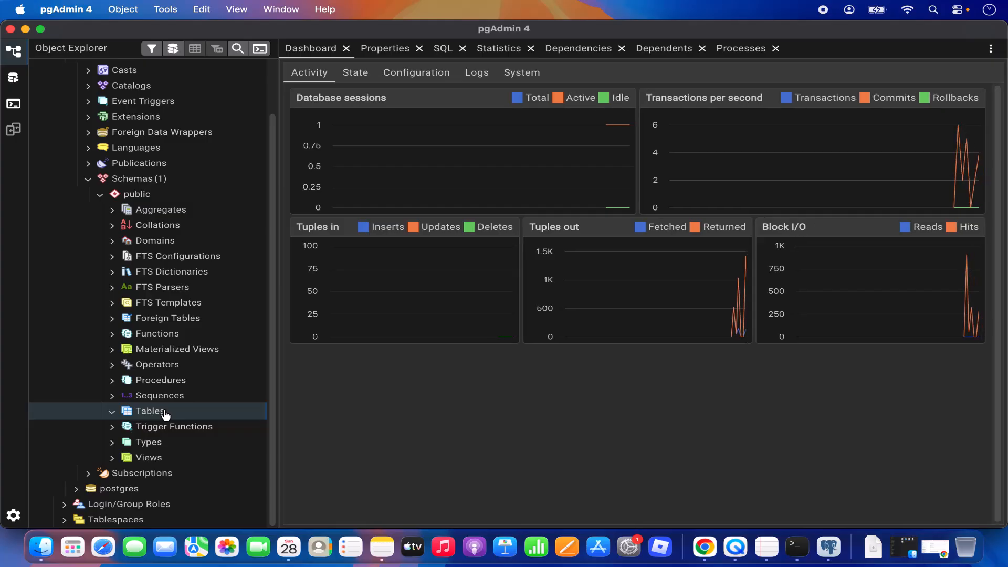
Start a new table named 'names' under Tables and show its empty Columns list
right_click(165, 415)
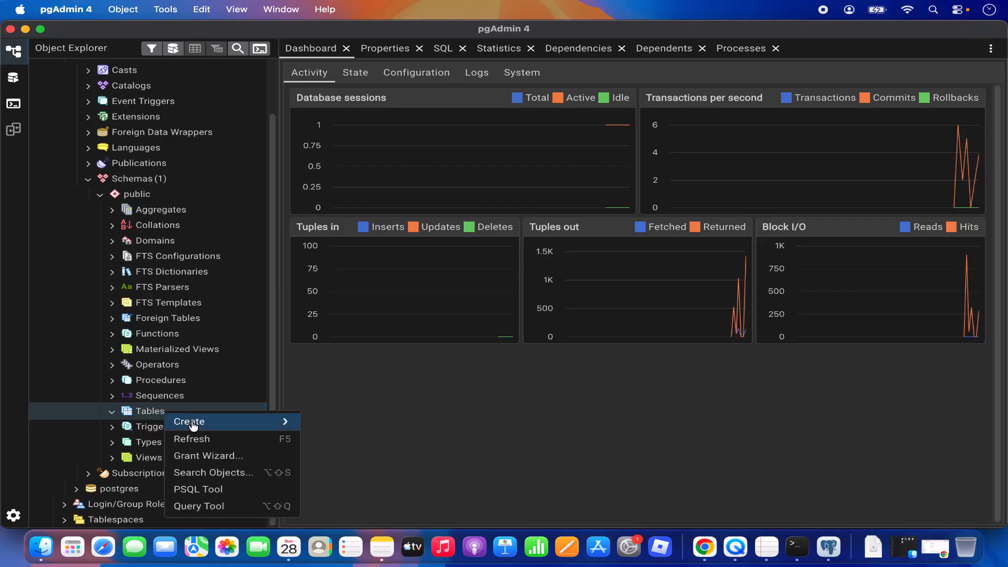
mouse_move(194, 424)
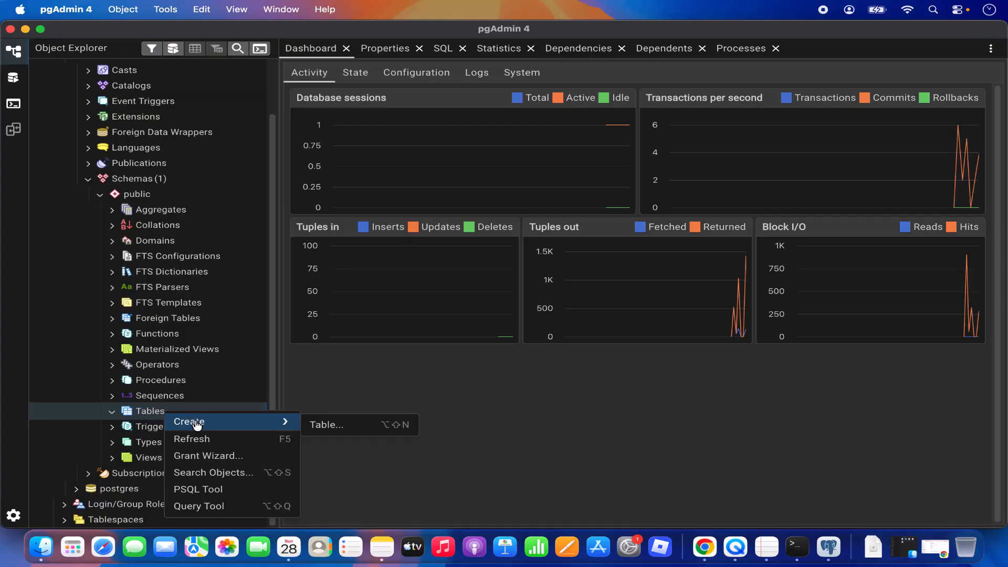
left_click(320, 426)
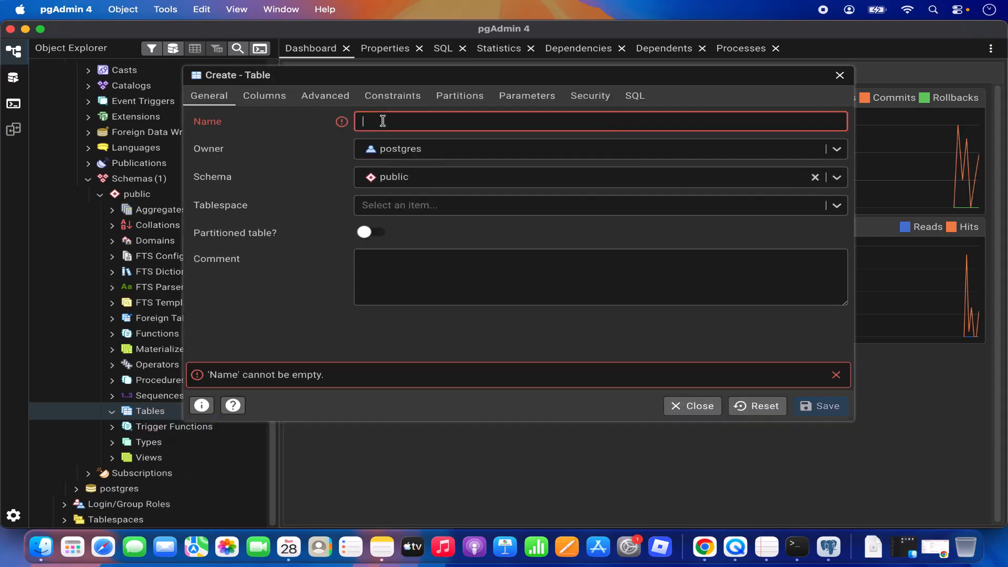
type("names")
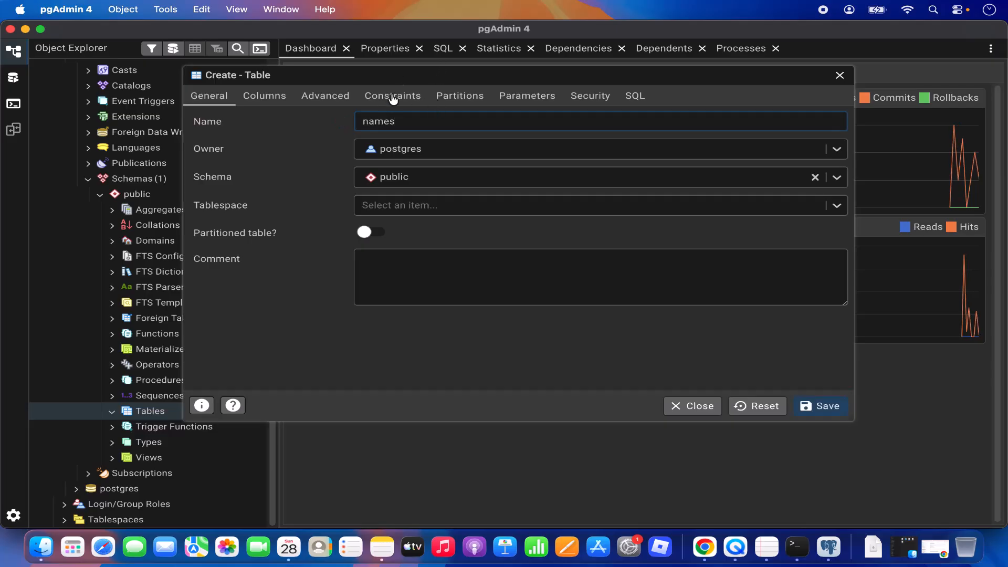
left_click(268, 98)
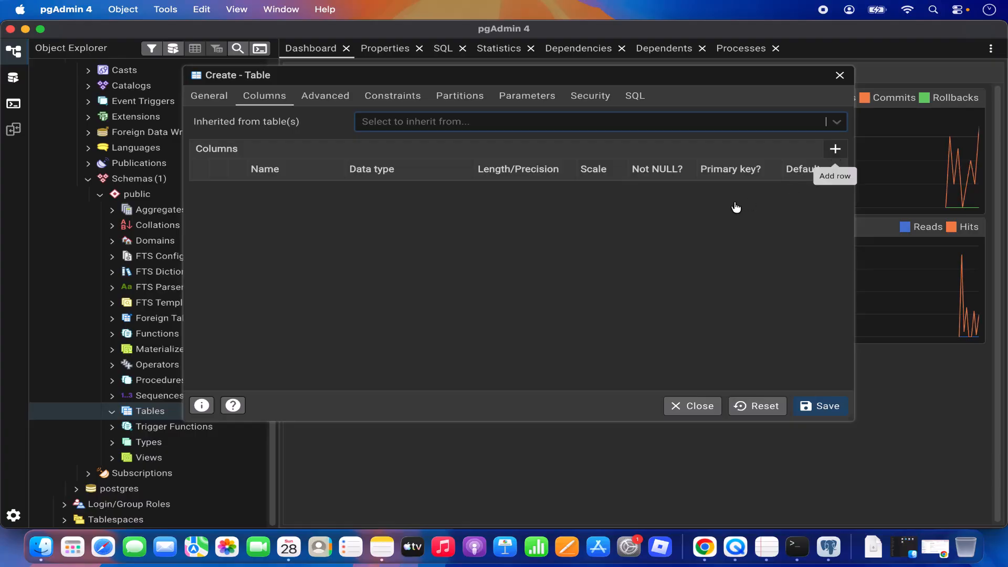
Add an id column with data type integer and mark it as the primary key
left_click(835, 149)
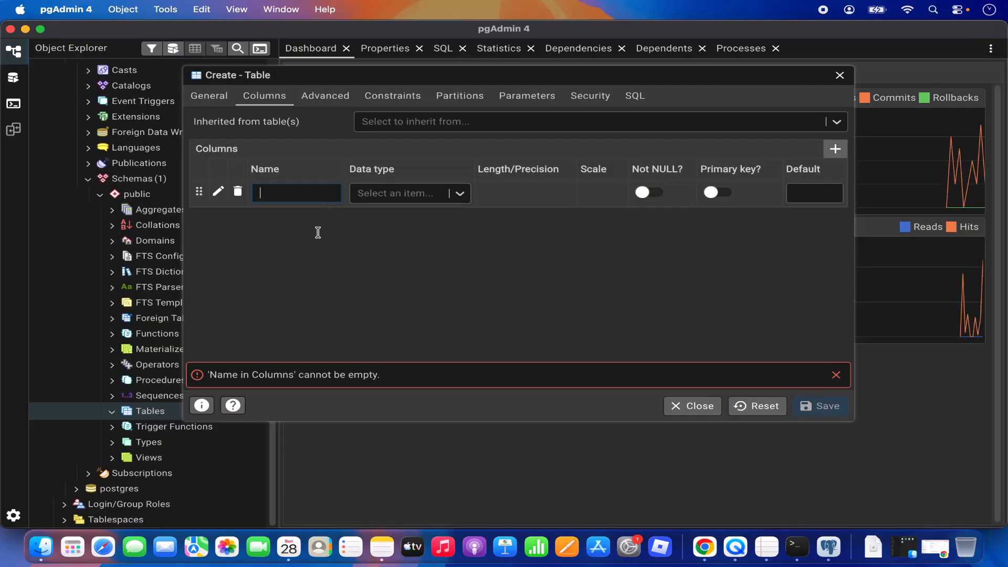
type("id")
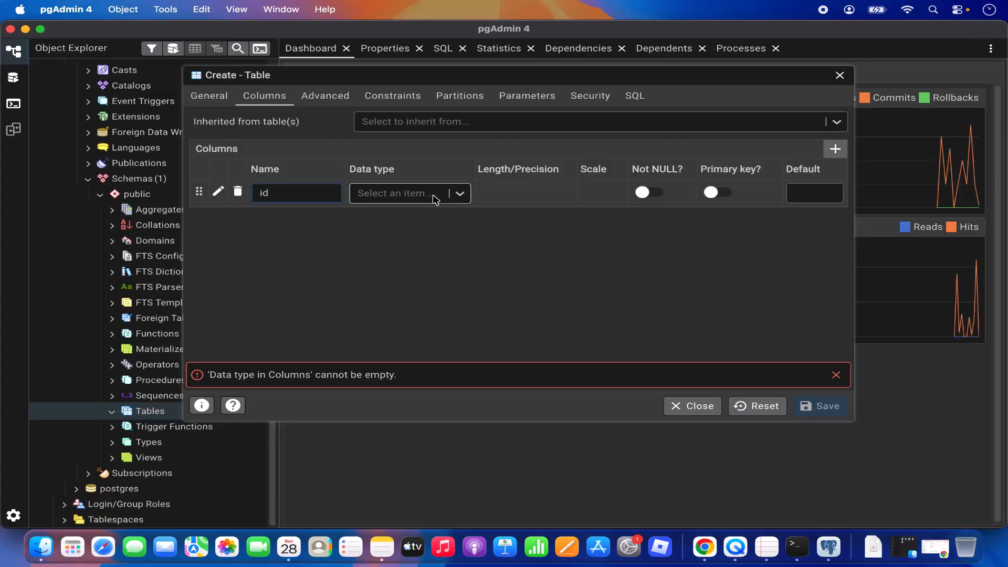
left_click(435, 199)
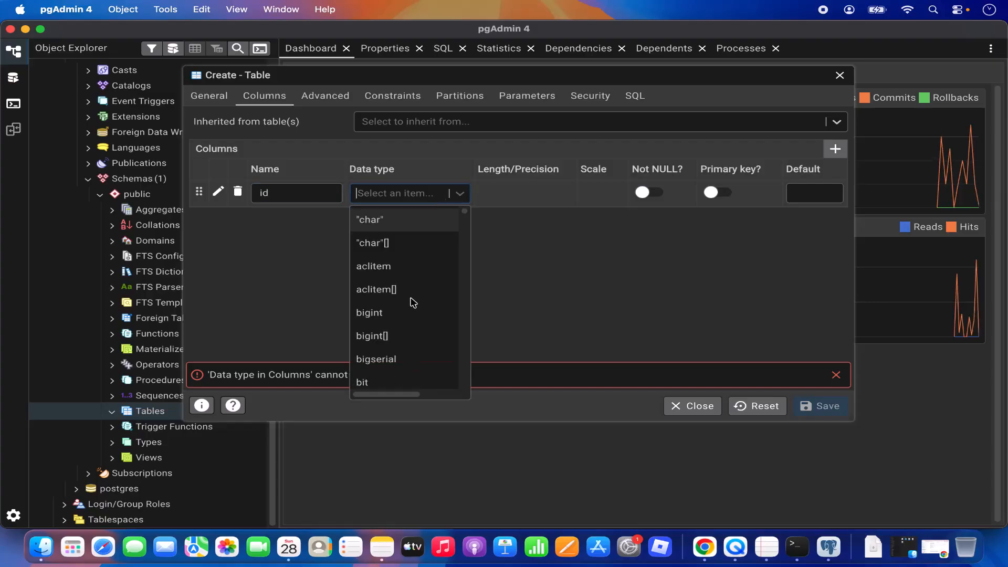
scroll(412, 302, "down", 5)
scroll(415, 310, "down", 2)
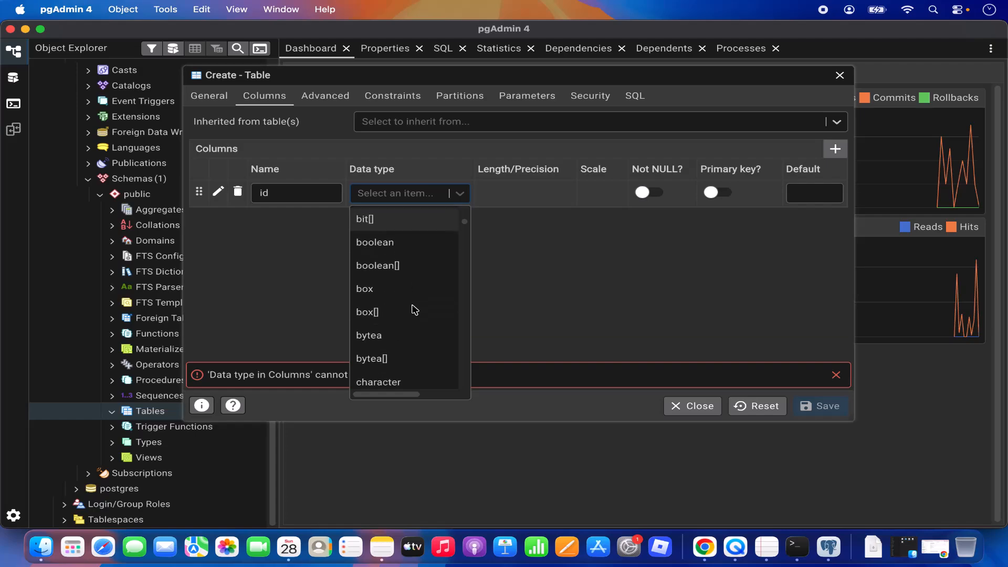
type("n")
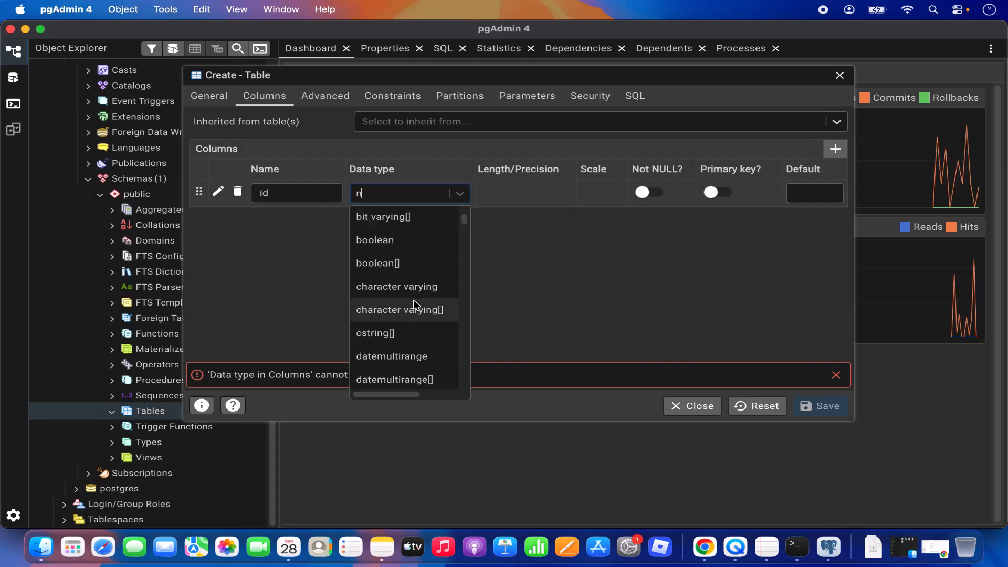
key("BackSpace")
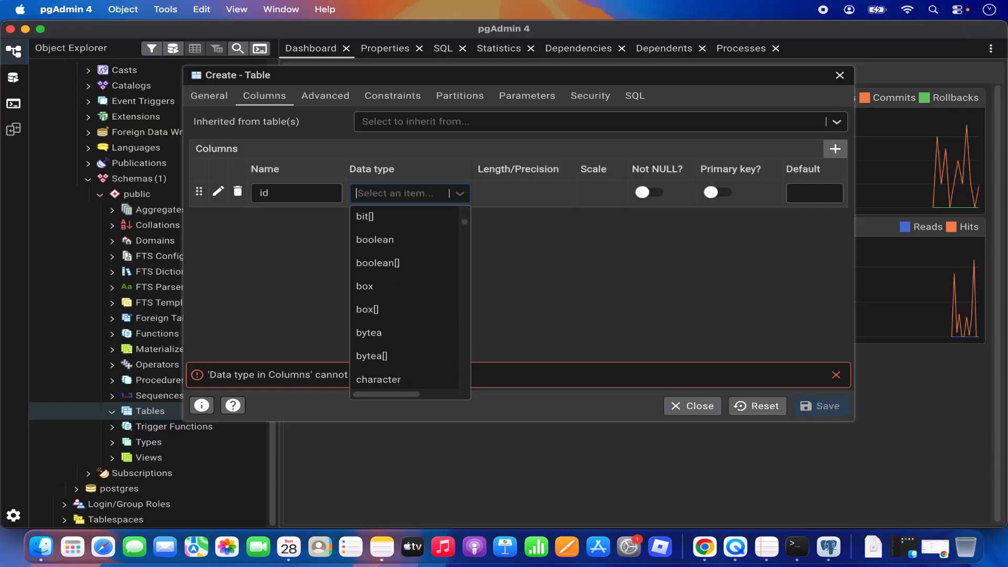
type("in")
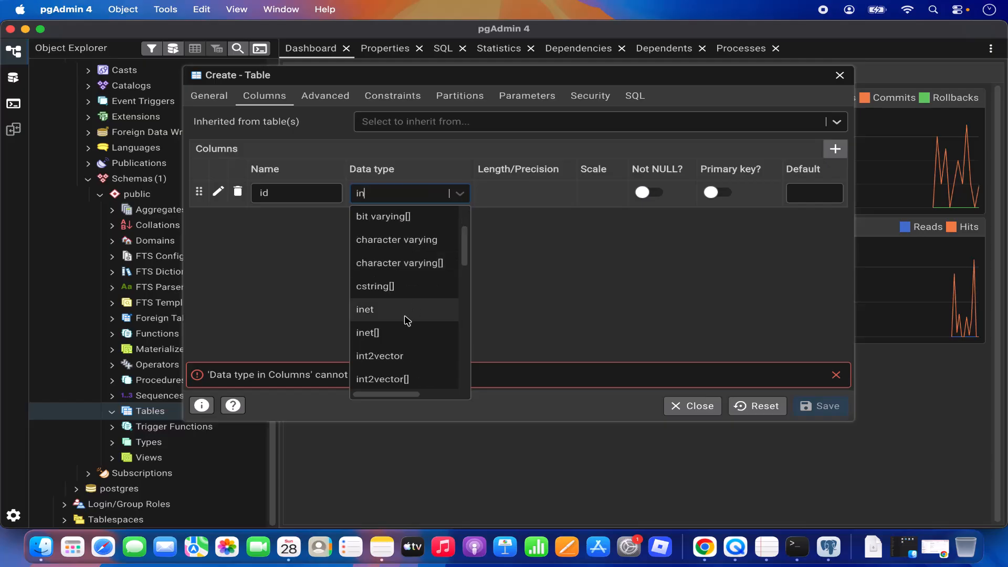
scroll(384, 322, "down", 5)
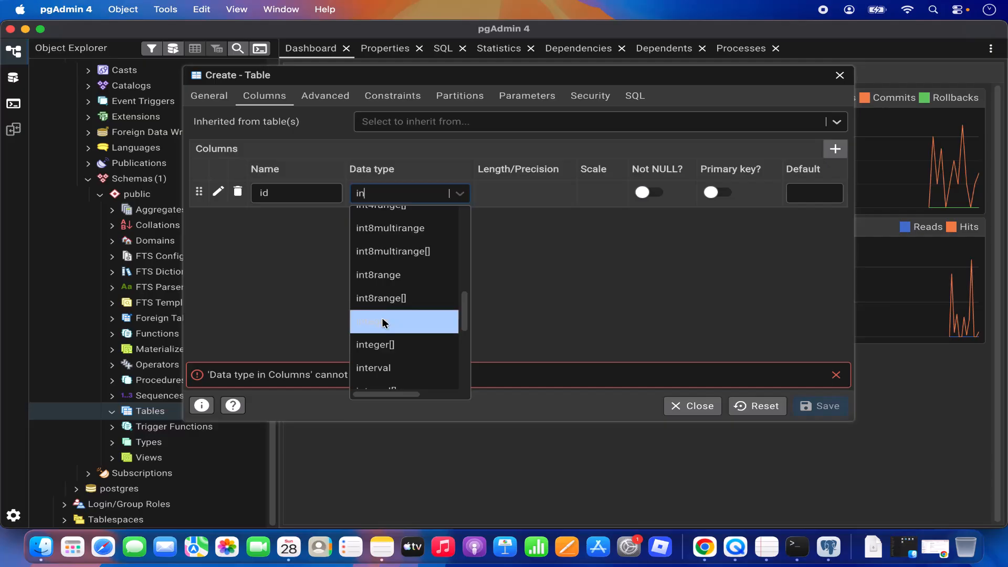
left_click(384, 322)
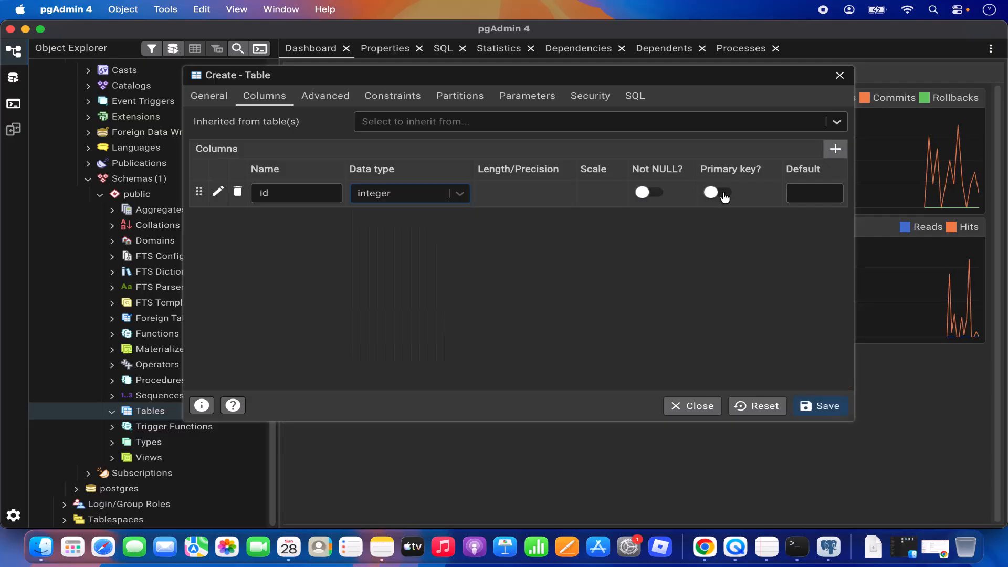
left_click(725, 197)
left_click(734, 203)
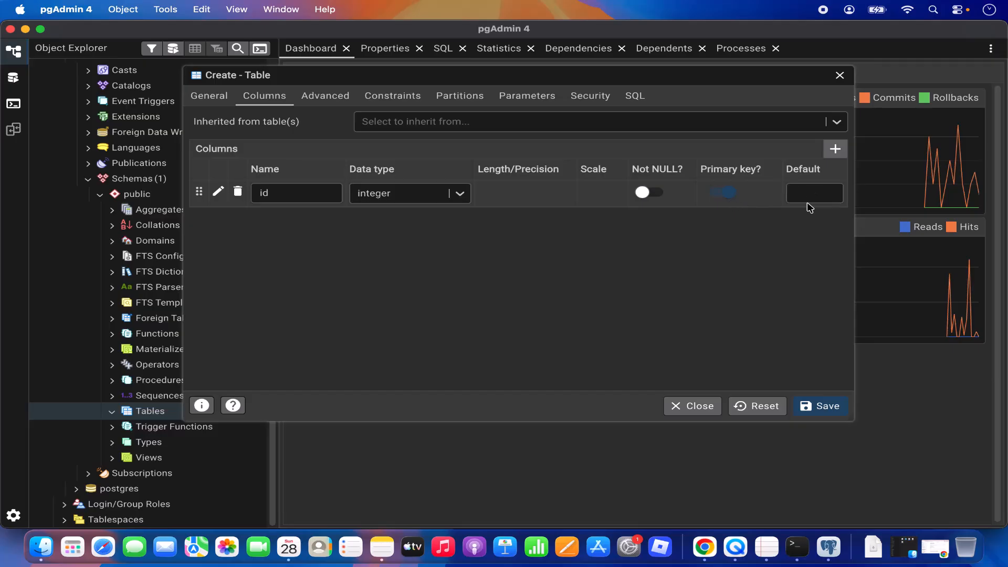
Add a second column called name with data type text
left_click(835, 151)
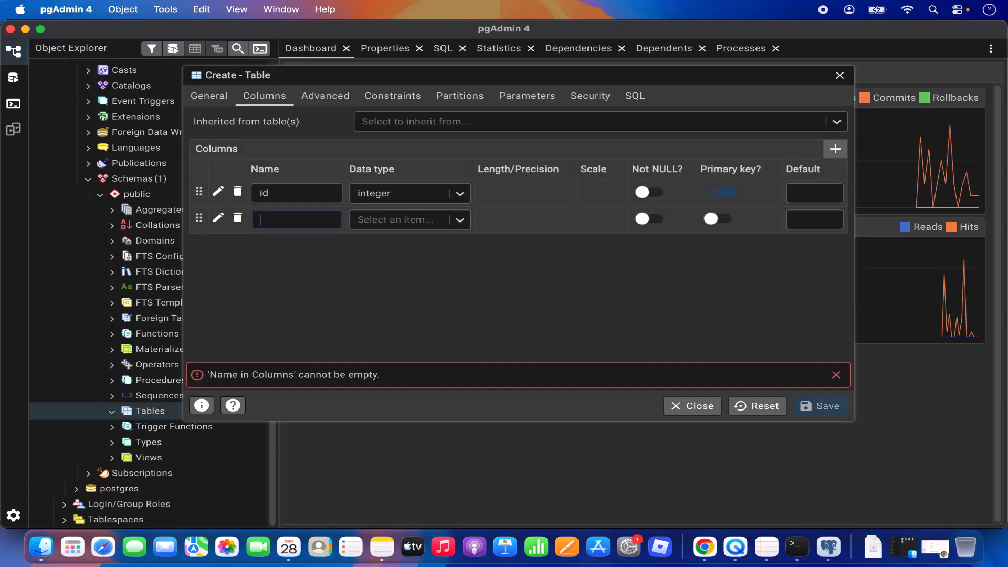
type("name")
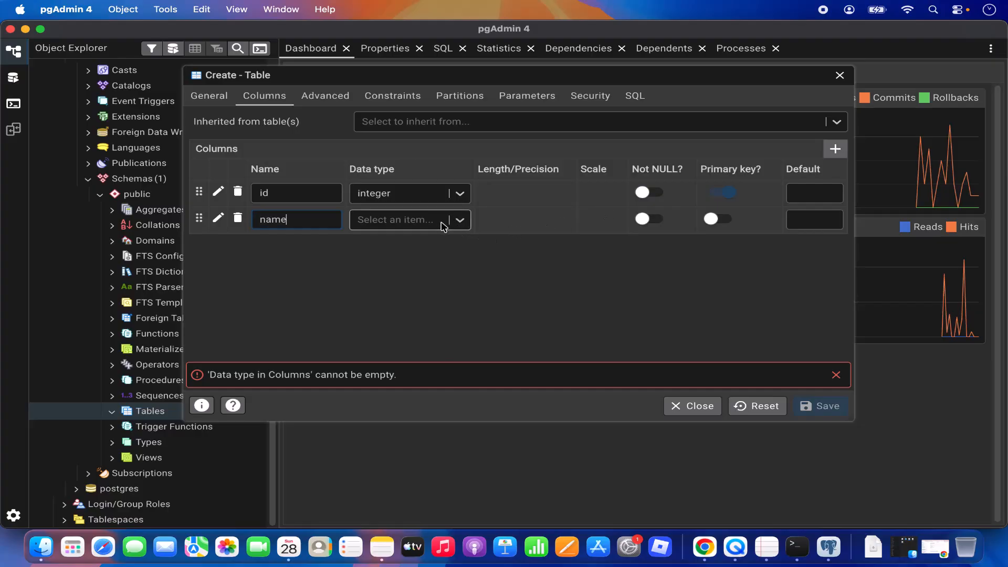
left_click(439, 224)
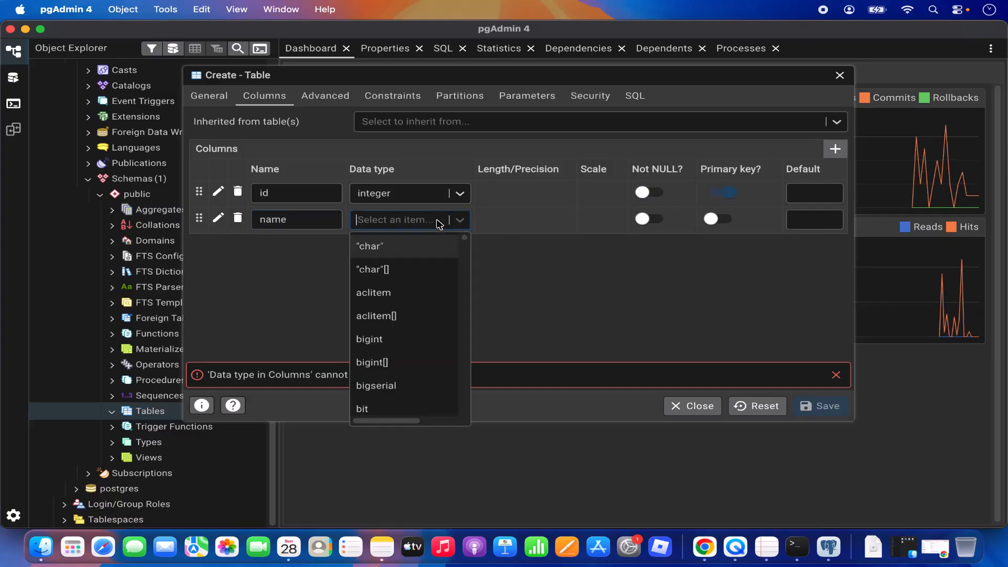
scroll(409, 325, "down", 4)
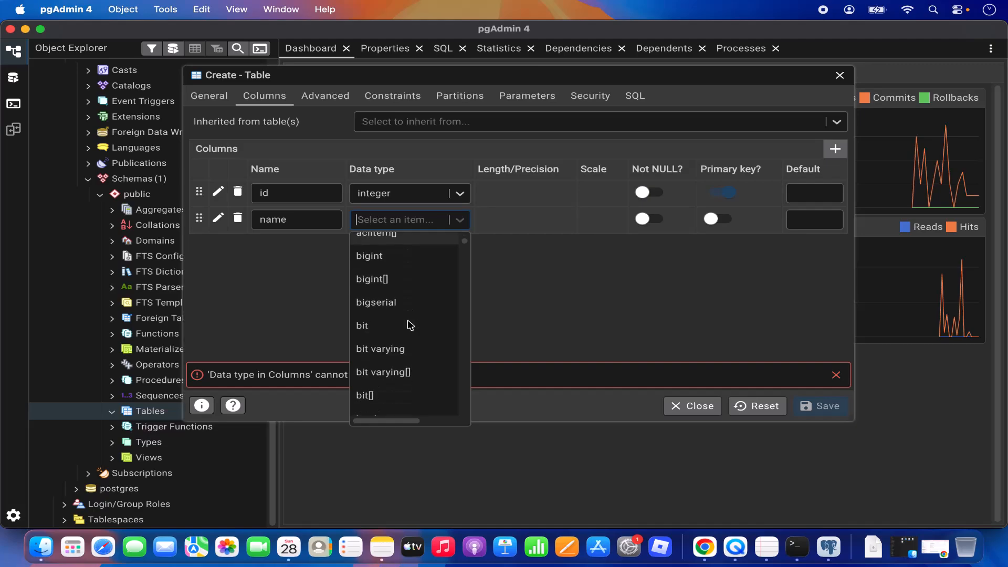
scroll(410, 325, "down", 6)
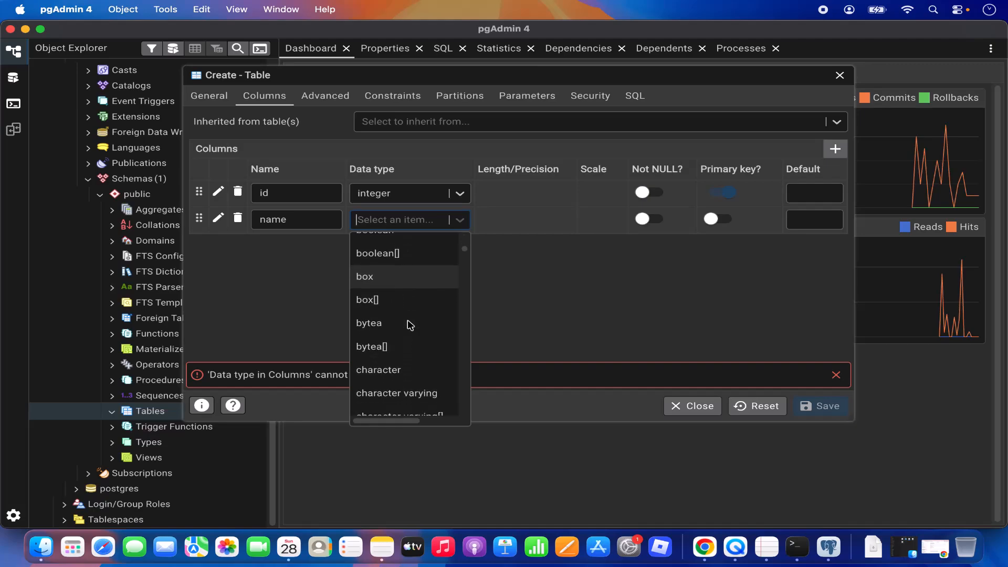
scroll(410, 326, "down", 8)
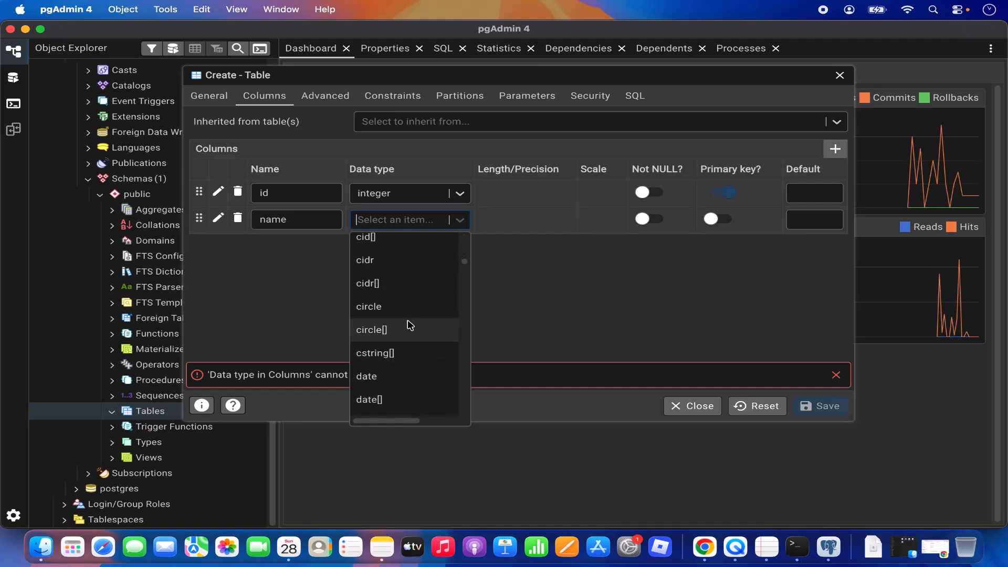
scroll(410, 325, "up", 14)
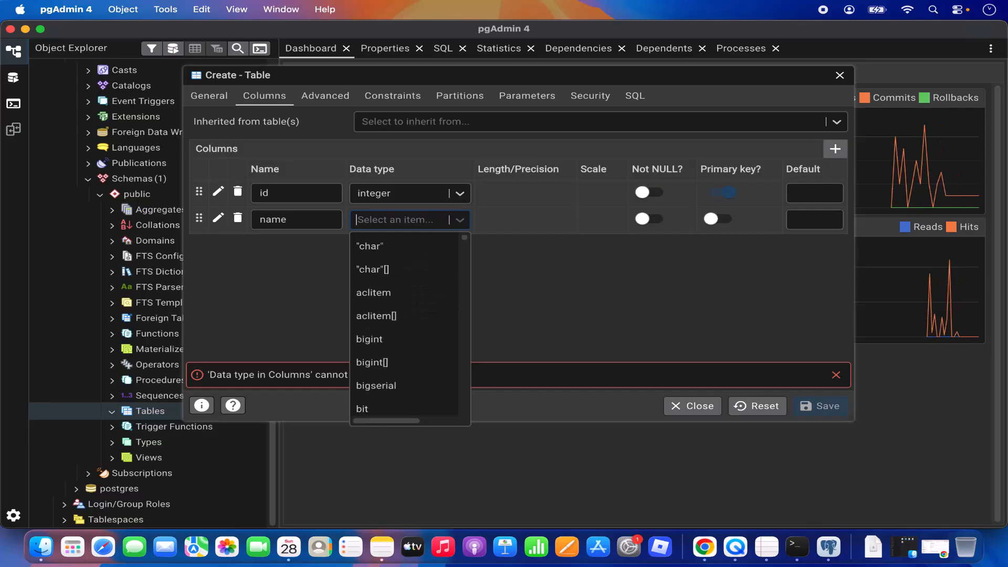
type("text")
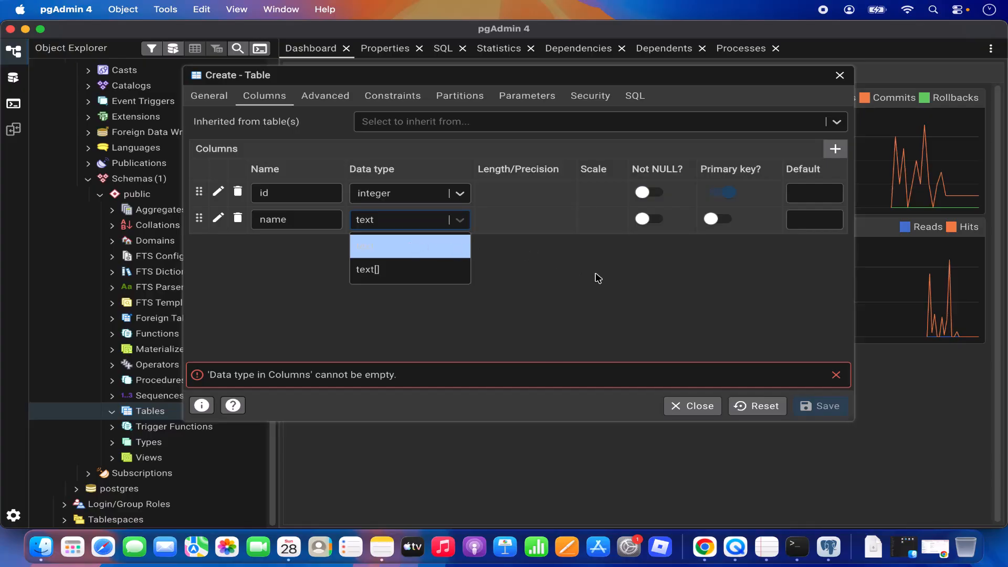
left_click(616, 295)
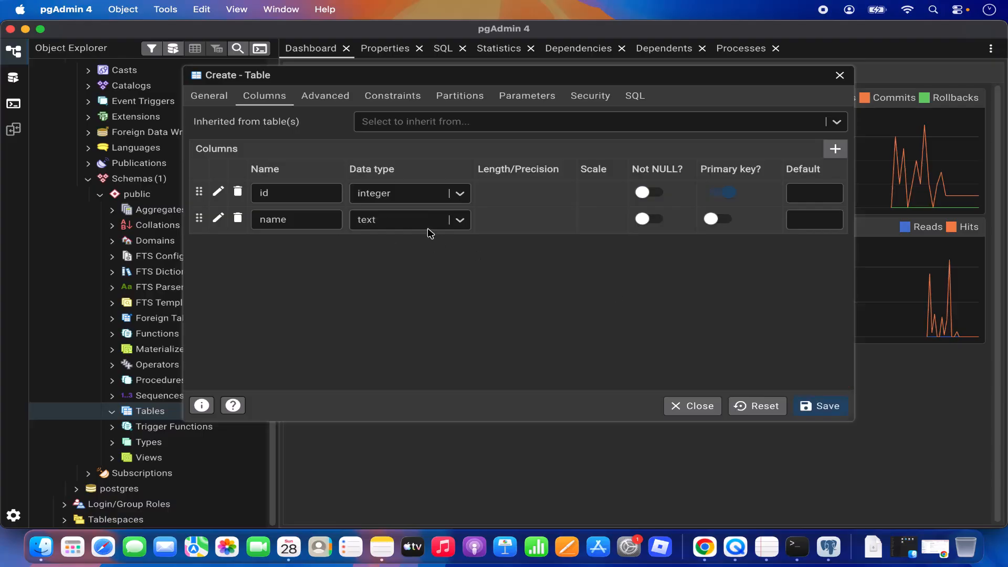
Save the names table and expand it under Tables in the Object Explorer
left_click(838, 415)
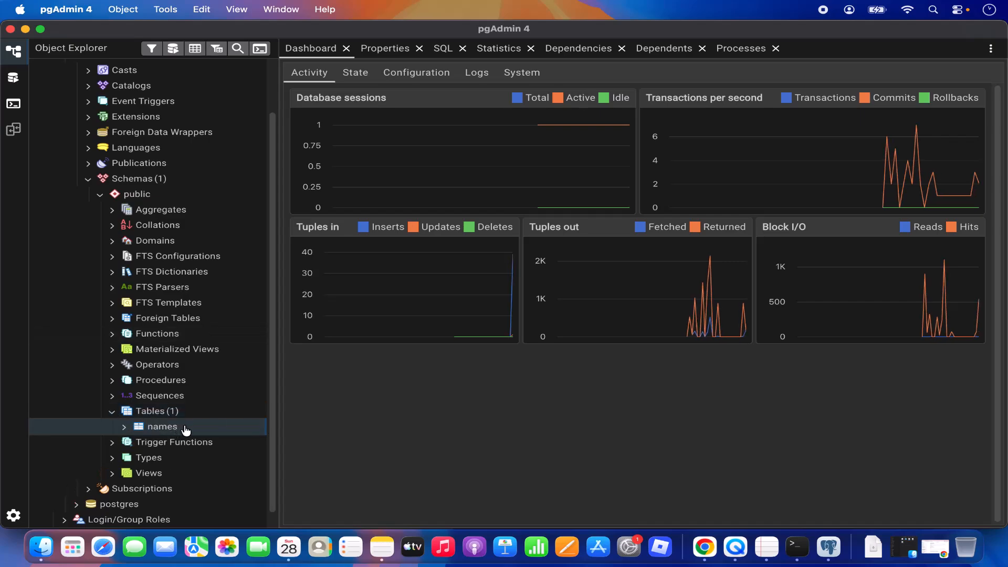
left_click(178, 428)
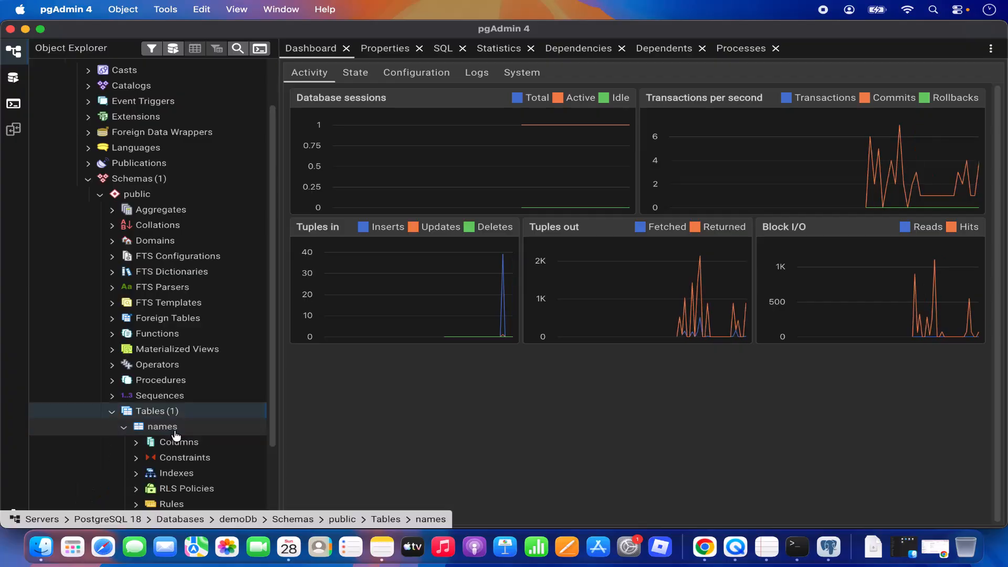
View all rows of the names table, showing empty id and name columns with 0 rows
right_click(176, 436)
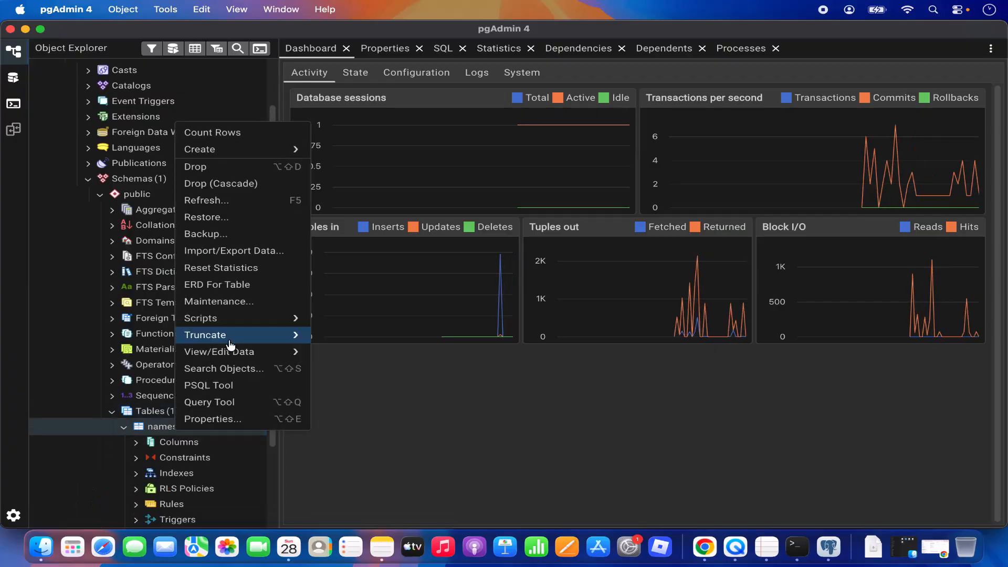
mouse_move(248, 326)
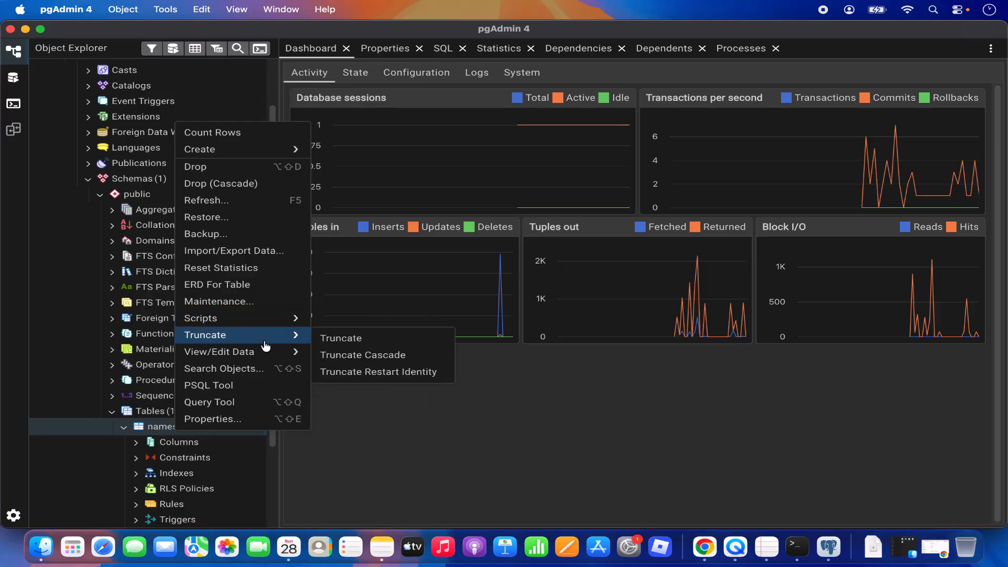
mouse_move(277, 351)
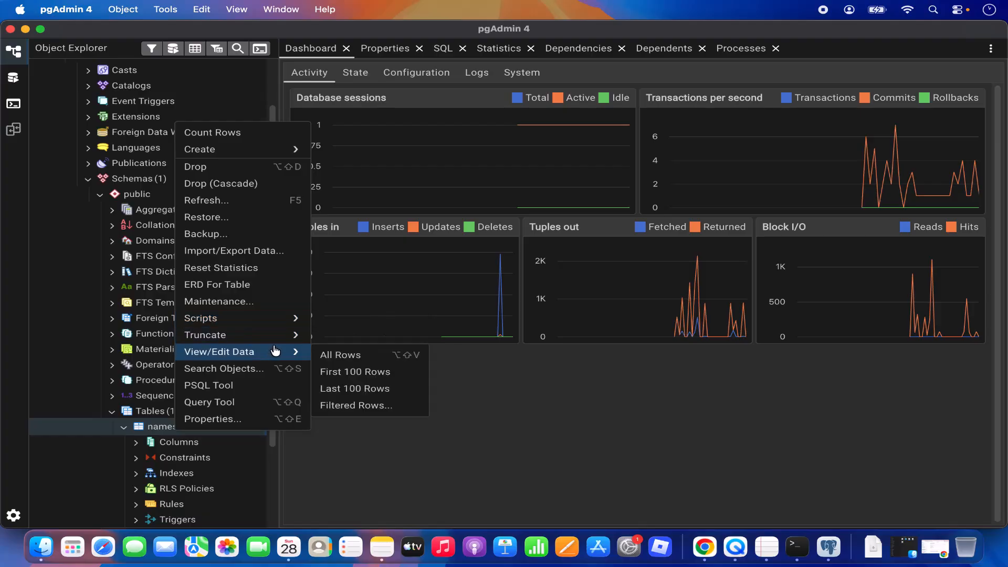
left_click(326, 357)
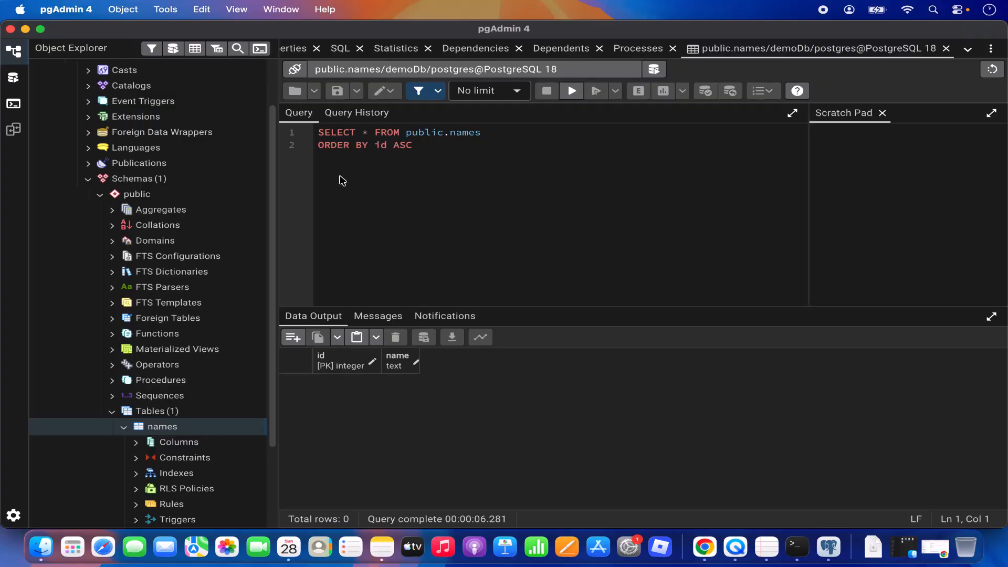
Quit pgAdmin and launch Terminal from Spotlight
left_click(10, 30)
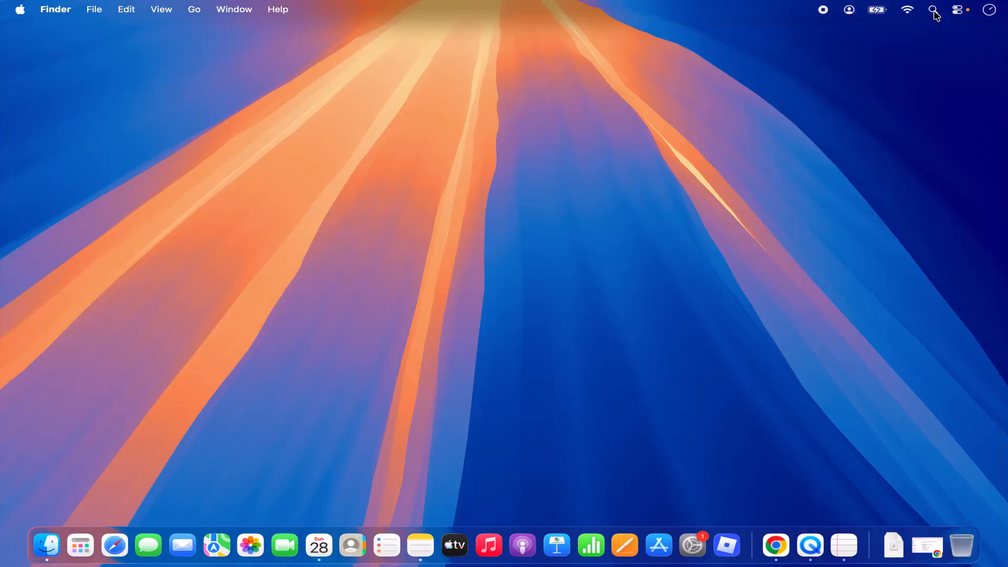
left_click(935, 14)
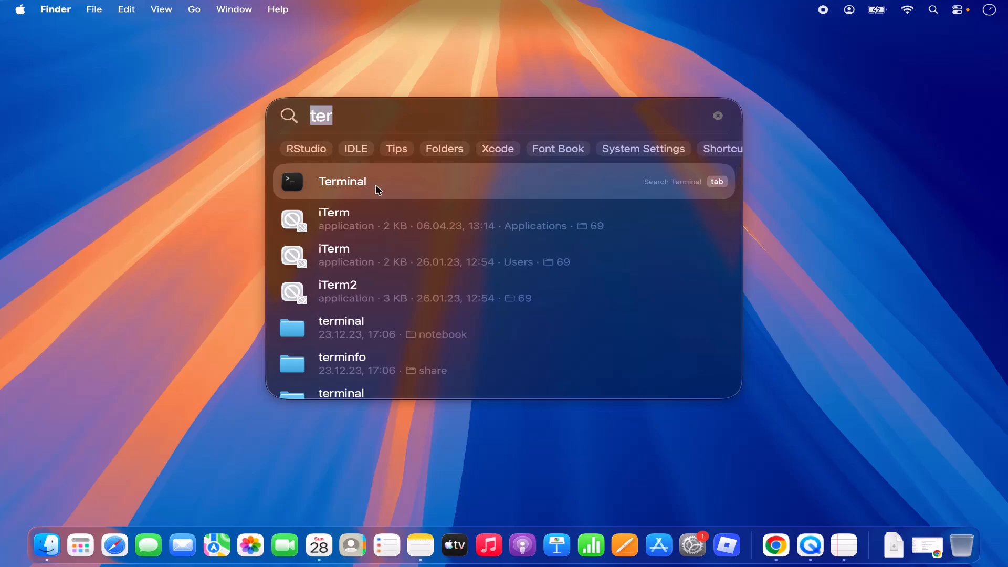
left_click(351, 182)
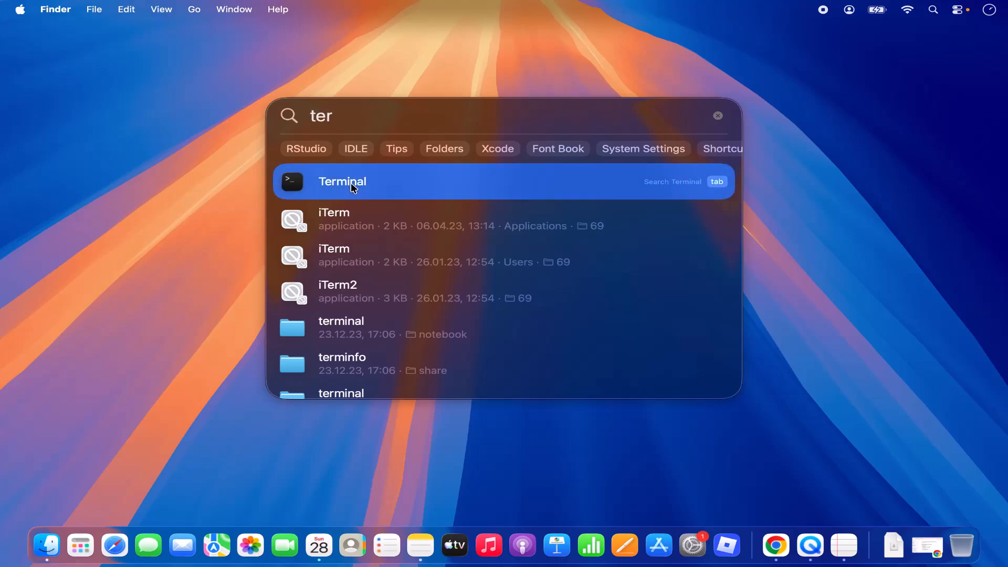
double_click(351, 183)
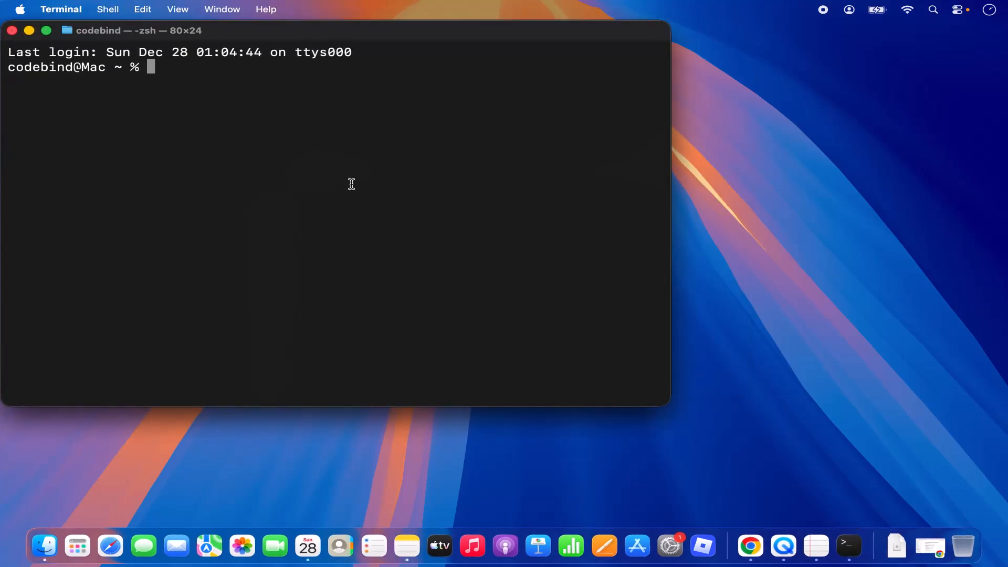
Clear the screen and change into /Library/PostgreSQL/18/bin using Tab completion
key("ctrl+l")
type("cd ")
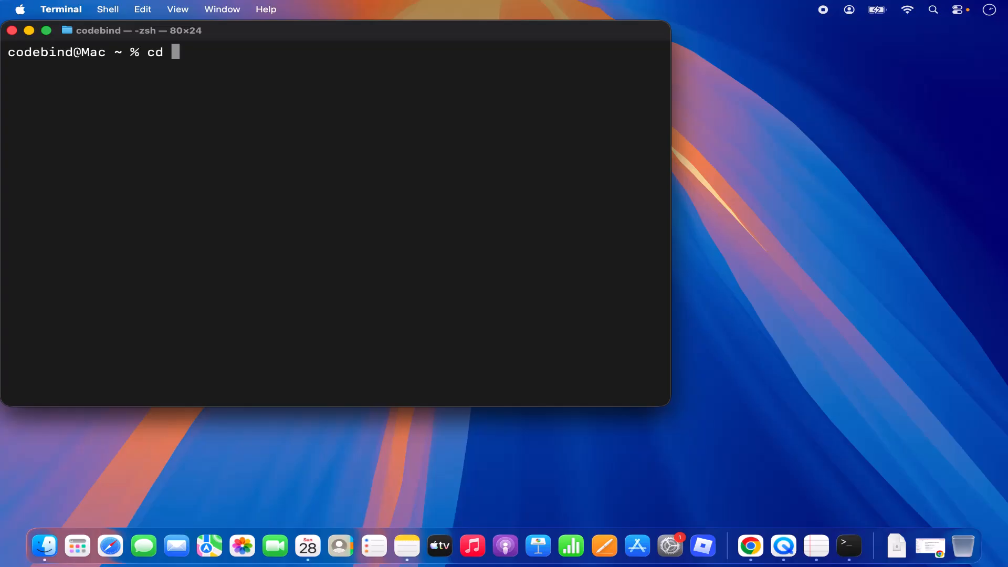
type("/")
type("L")
type("i")
key("Tab")
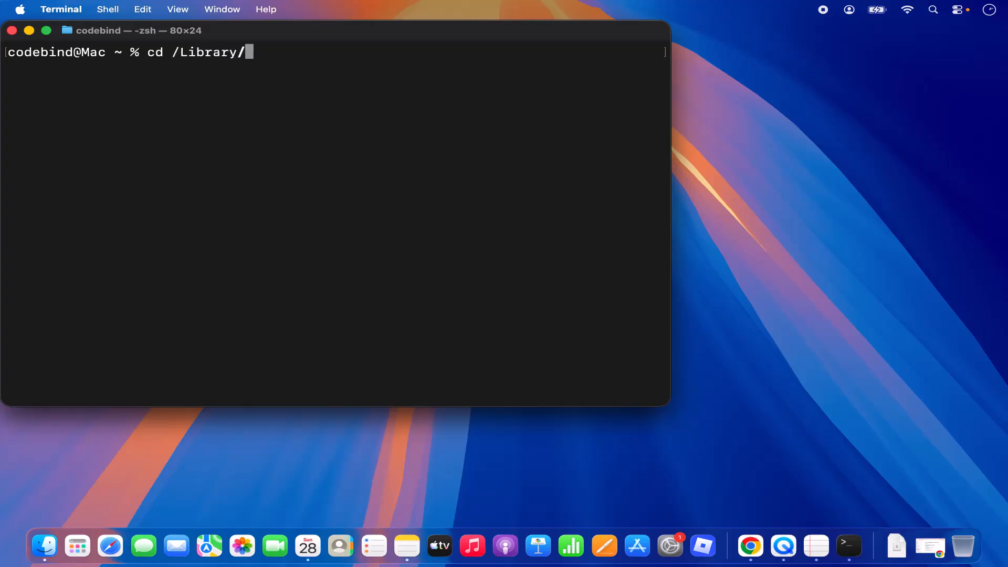
type("P")
key("Tab")
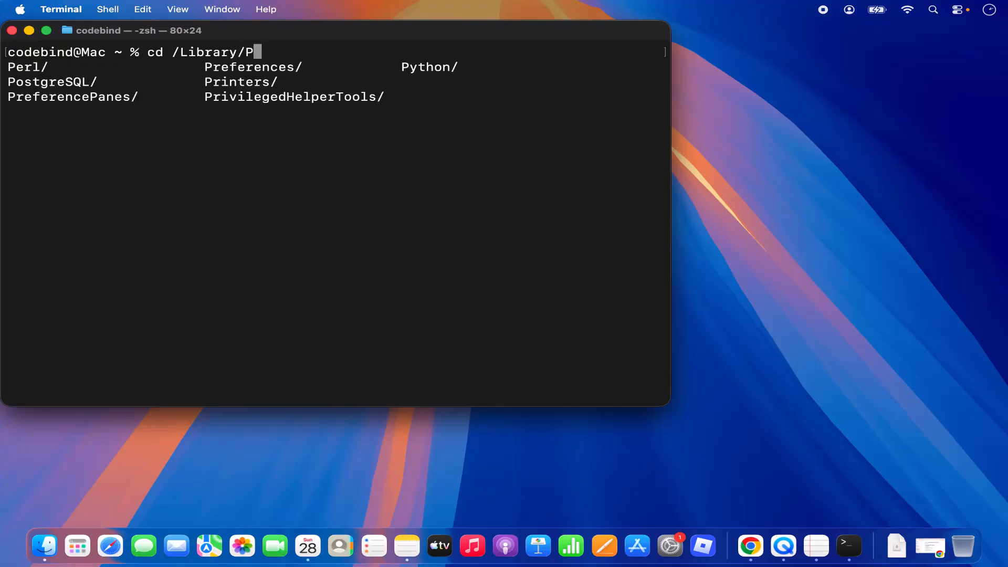
type("o")
key("Tab")
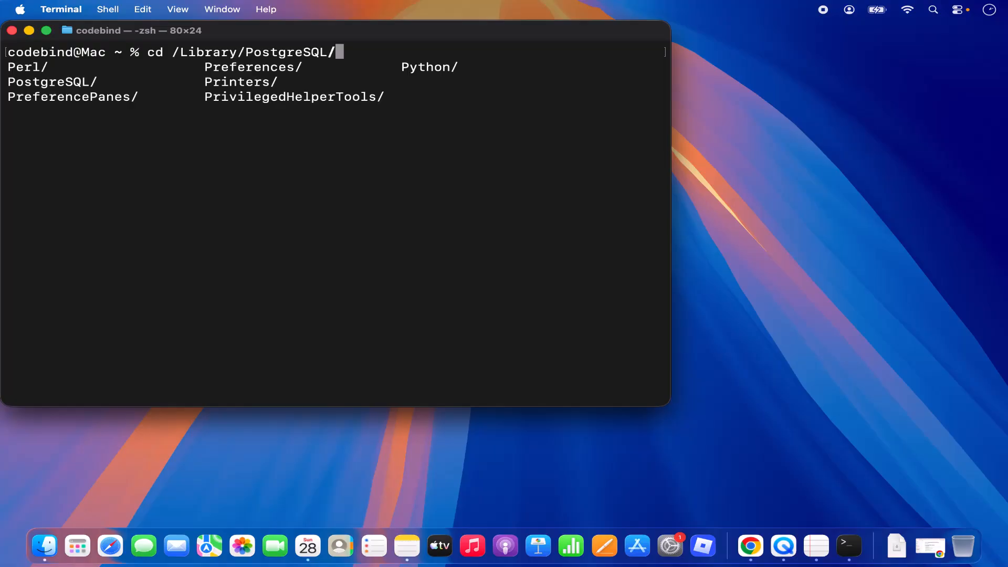
type("18/bin")
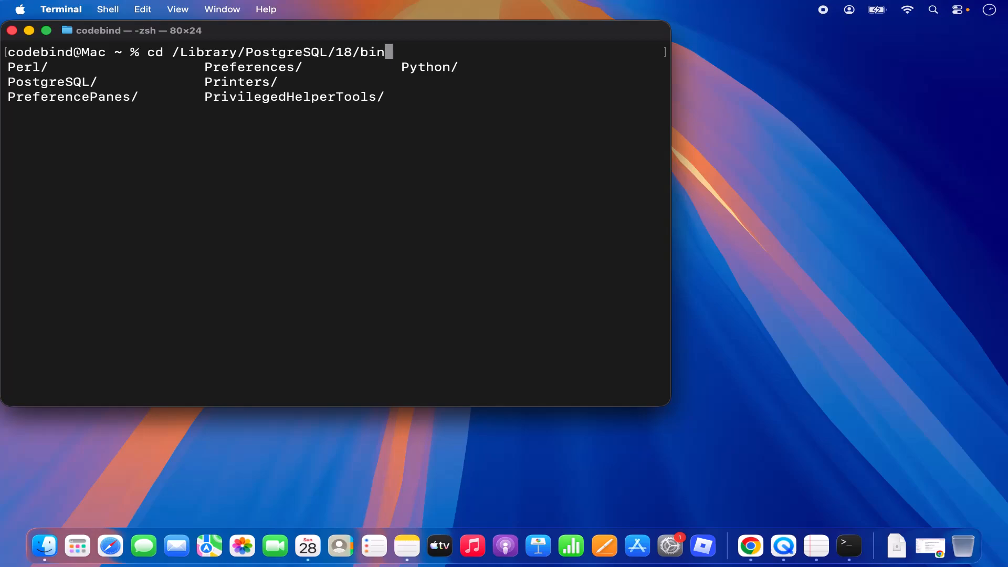
key("Return")
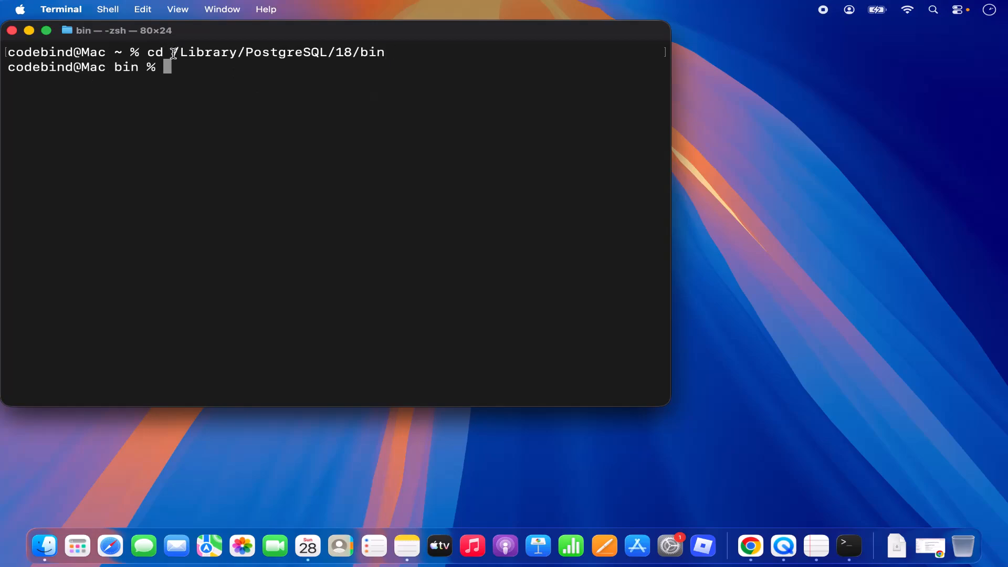
left_click_drag(176, 53, 386, 56)
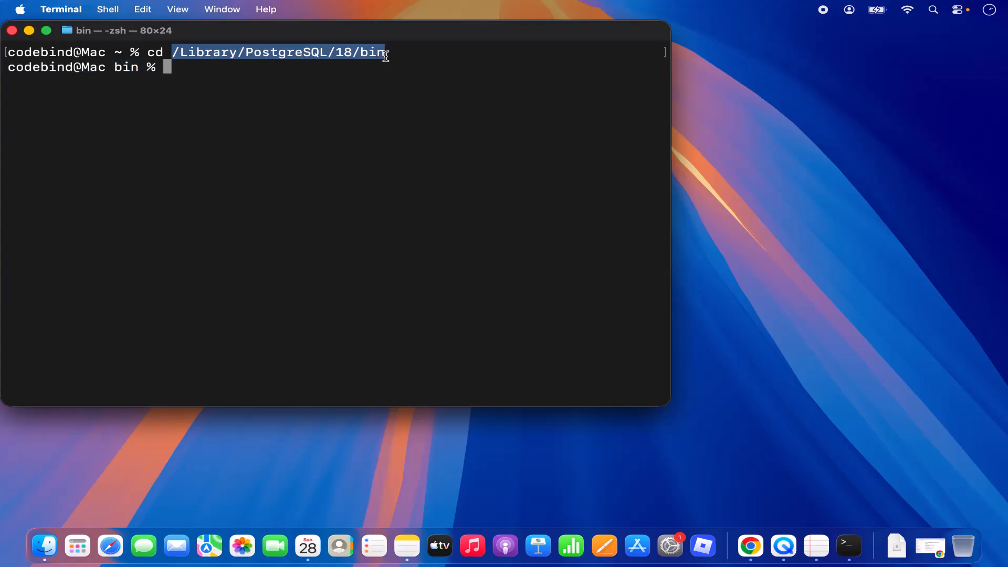
List the bin folder's contents with ls and pick out the psql entry
type("ls")
key("Return")
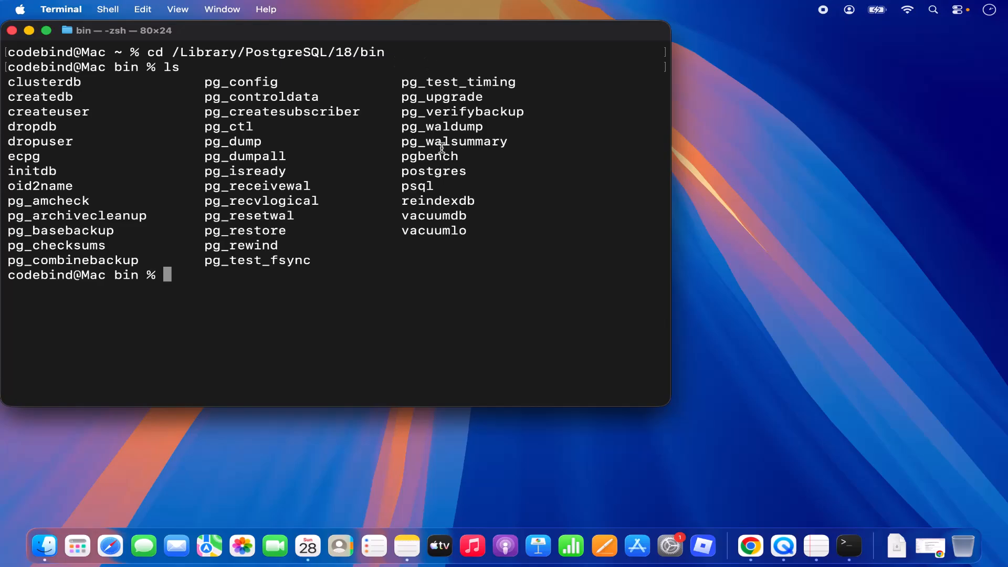
triple_click(425, 185)
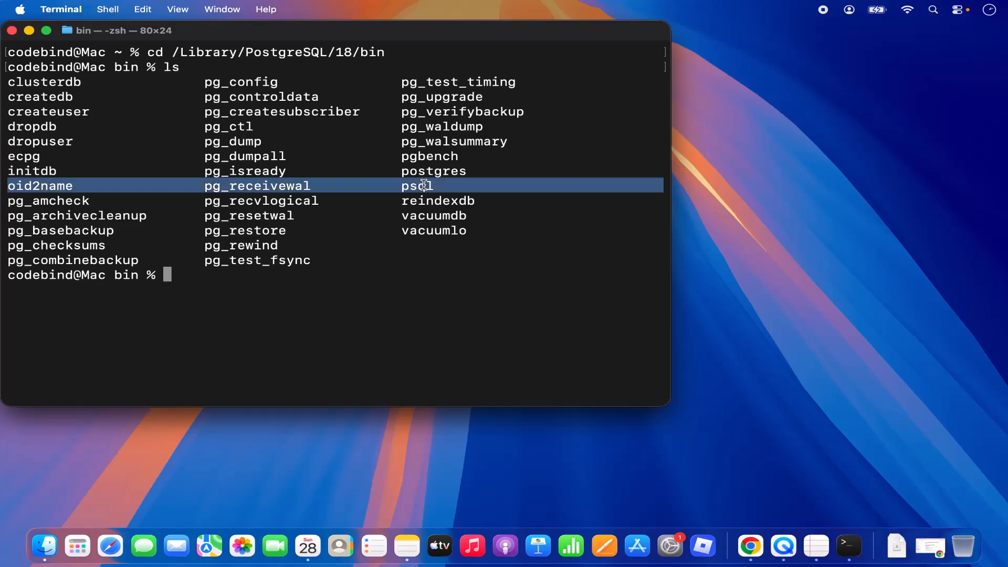
left_click(342, 272)
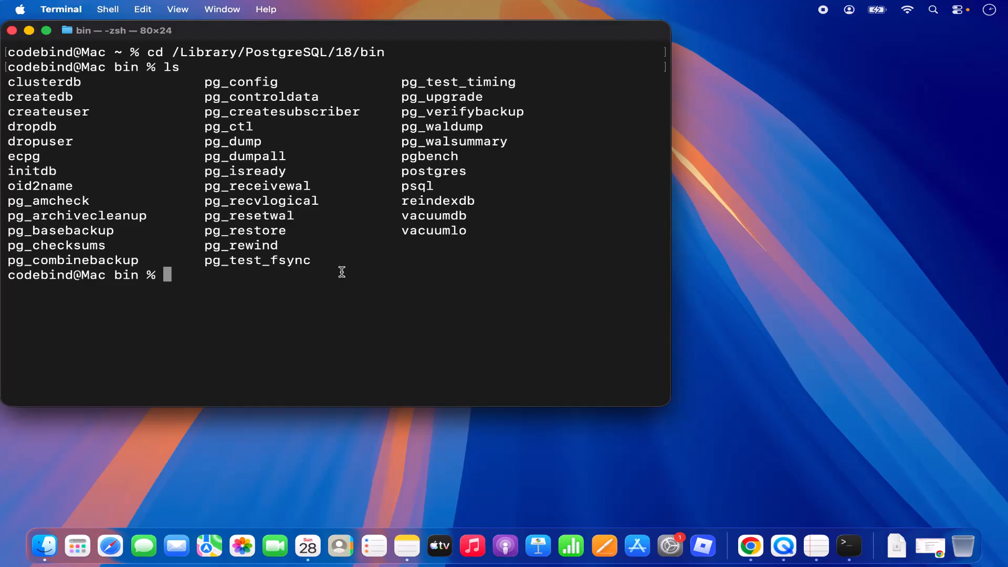
Log into psql with ./psql -U postgres and the user's password, then minimise Terminal
type("./psql")
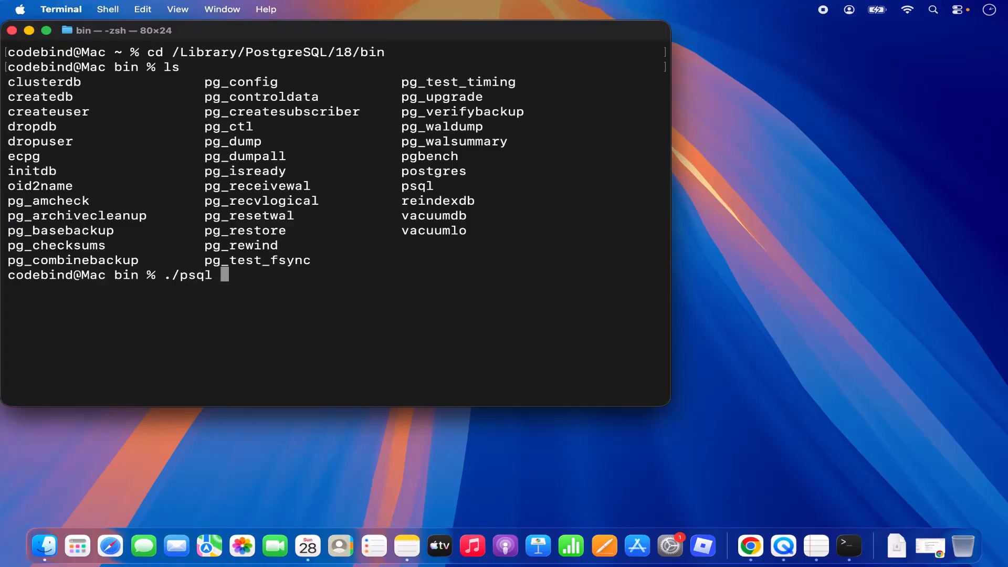
type(" -U postgres")
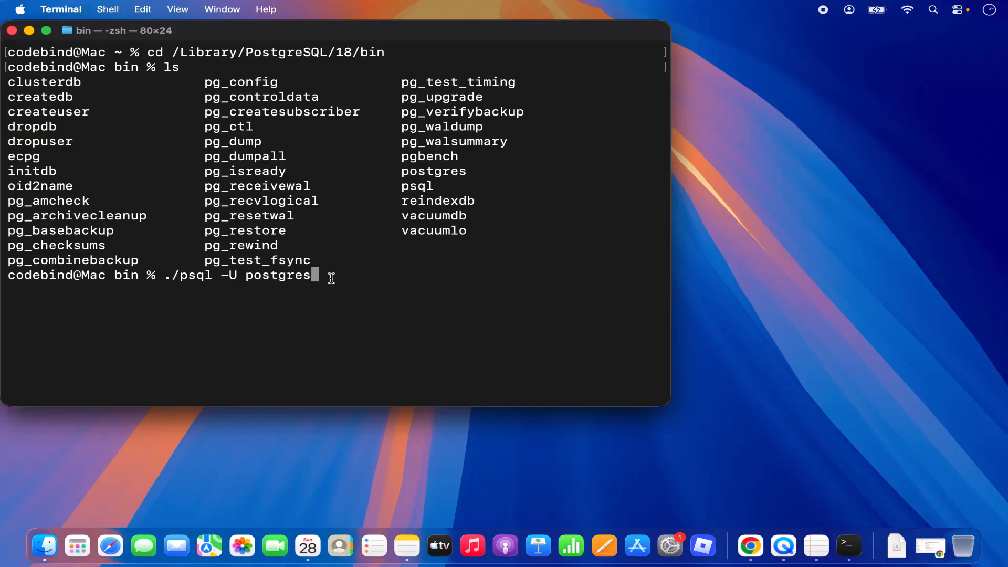
key("Return")
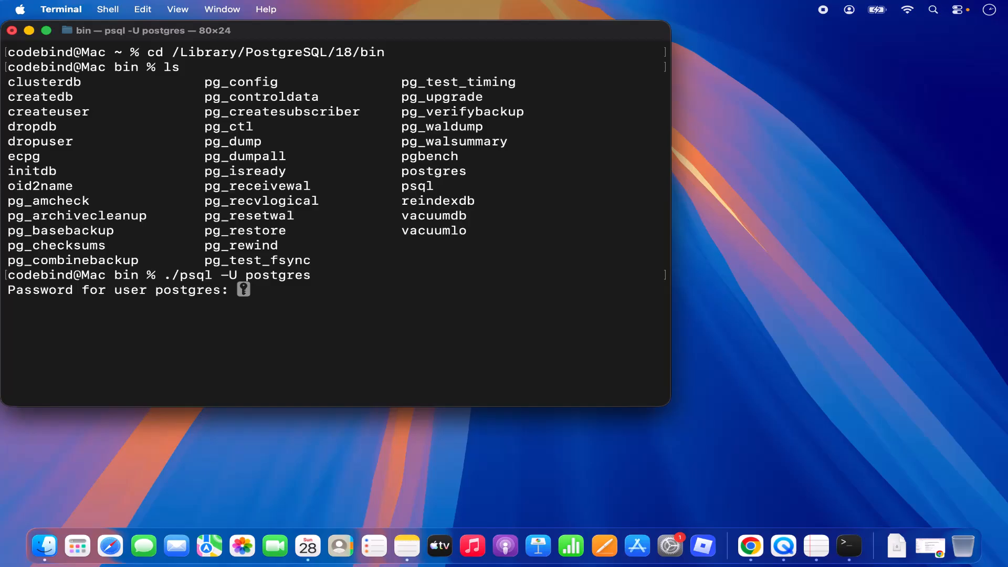
key("Return")
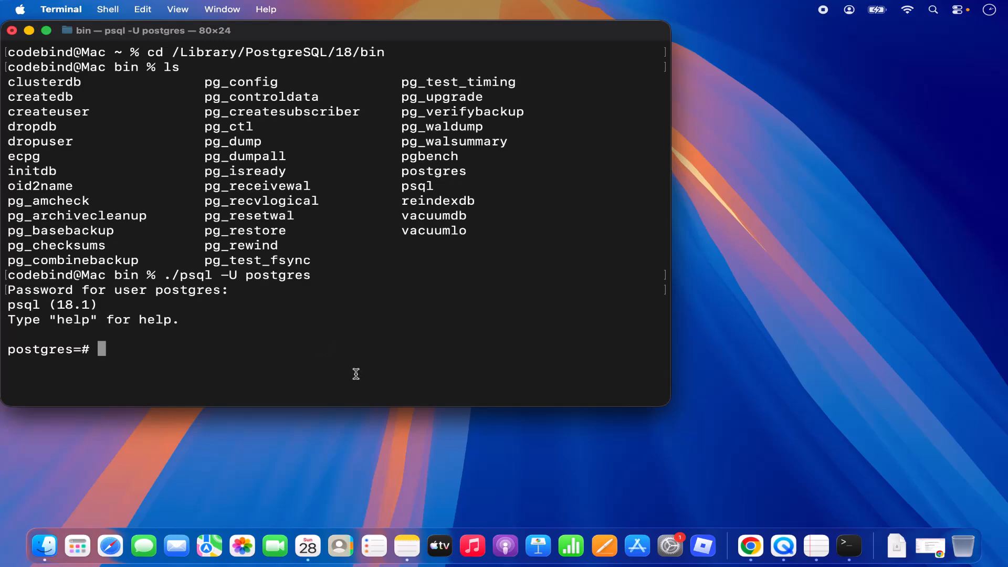
left_click(751, 546)
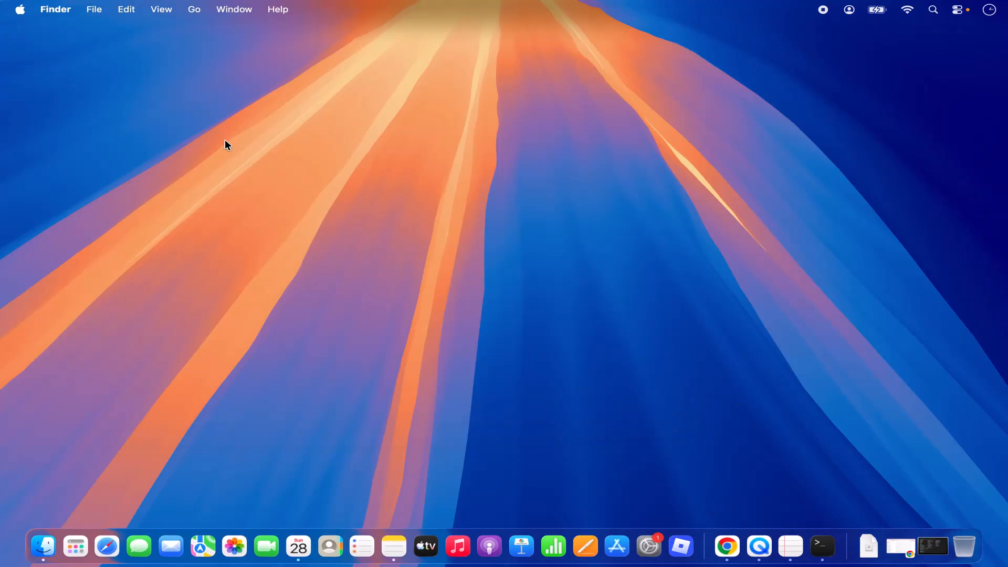